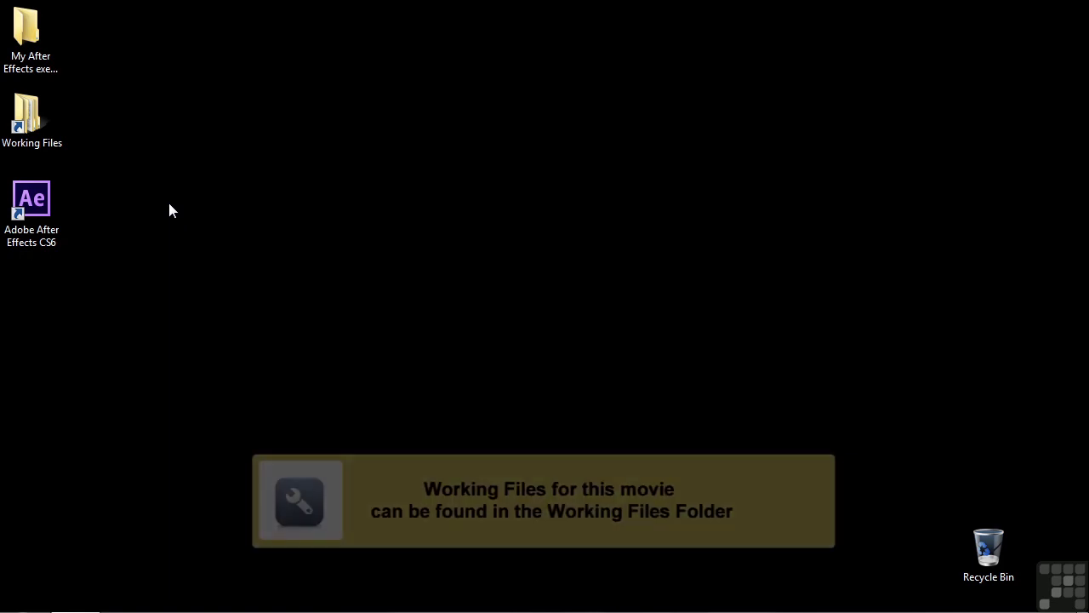
Open the project 0406-selecting+moving.aep from the After Effects projects folder inside Working Files.
{"action": "double_click", "coordinate": [54, 118]}
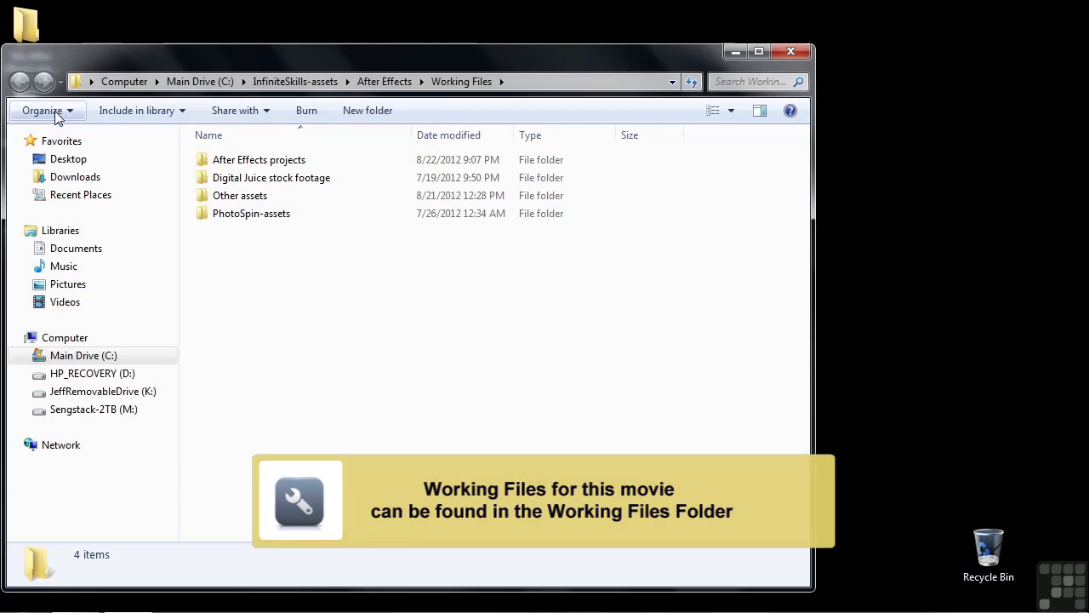
{"action": "double_click", "coordinate": [251, 160]}
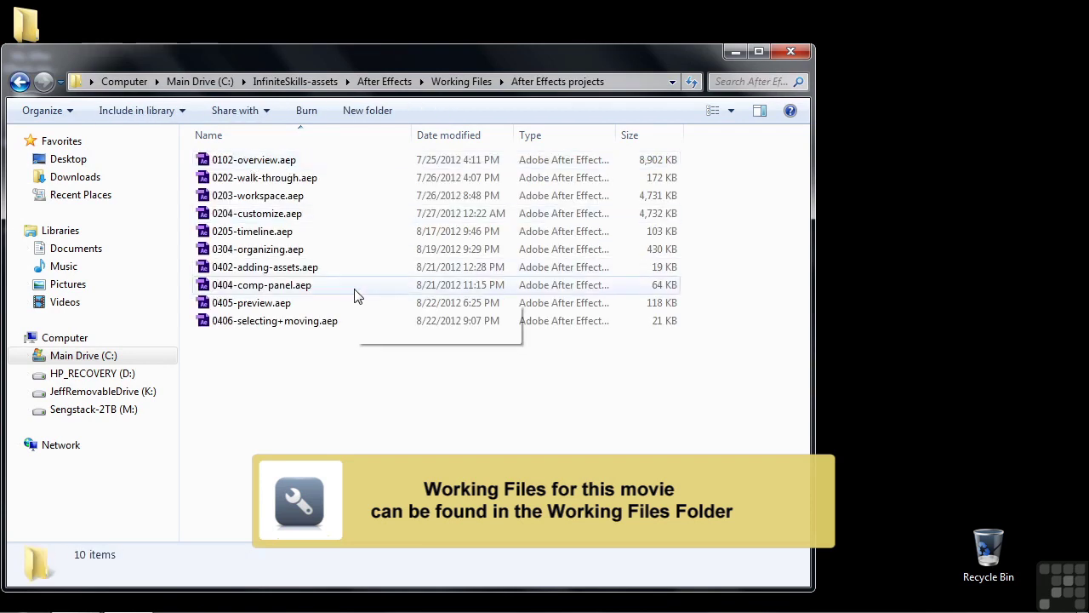
{"action": "double_click", "coordinate": [213, 323]}
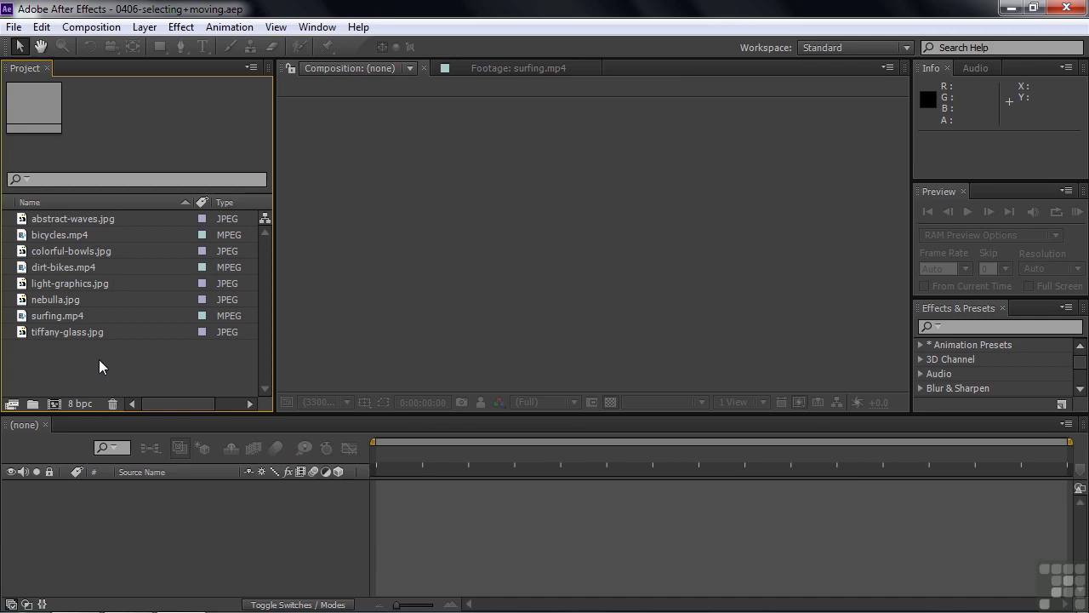
Sort the assets by type and create a single composition from the five JPEG images, using the dimensions of abstract-waves.jpg.
{"action": "left_click", "coordinate": [231, 201]}
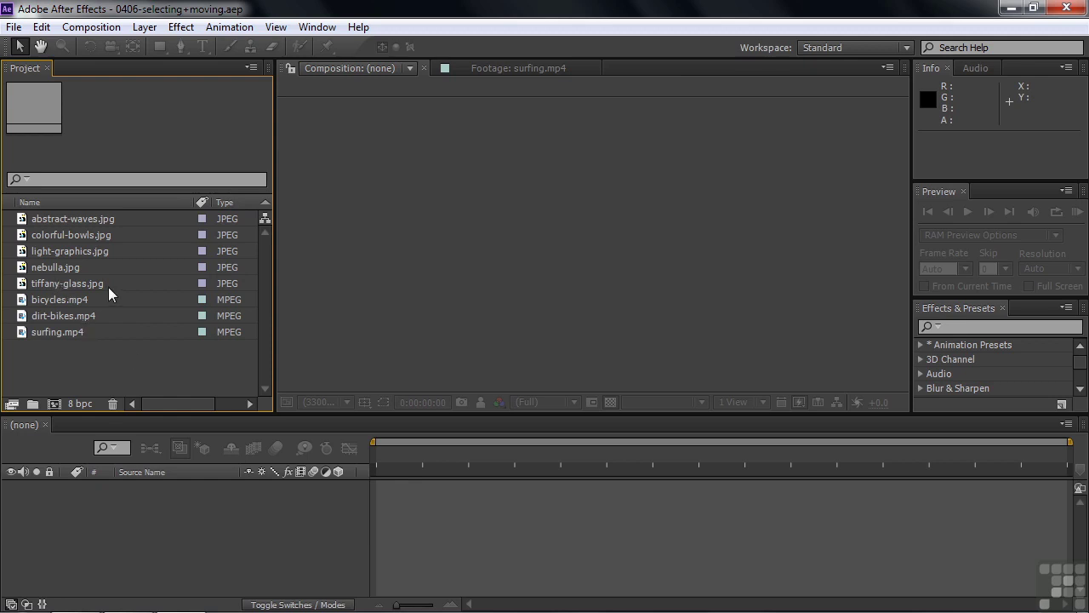
{"action": "left_click", "coordinate": [23, 221]}
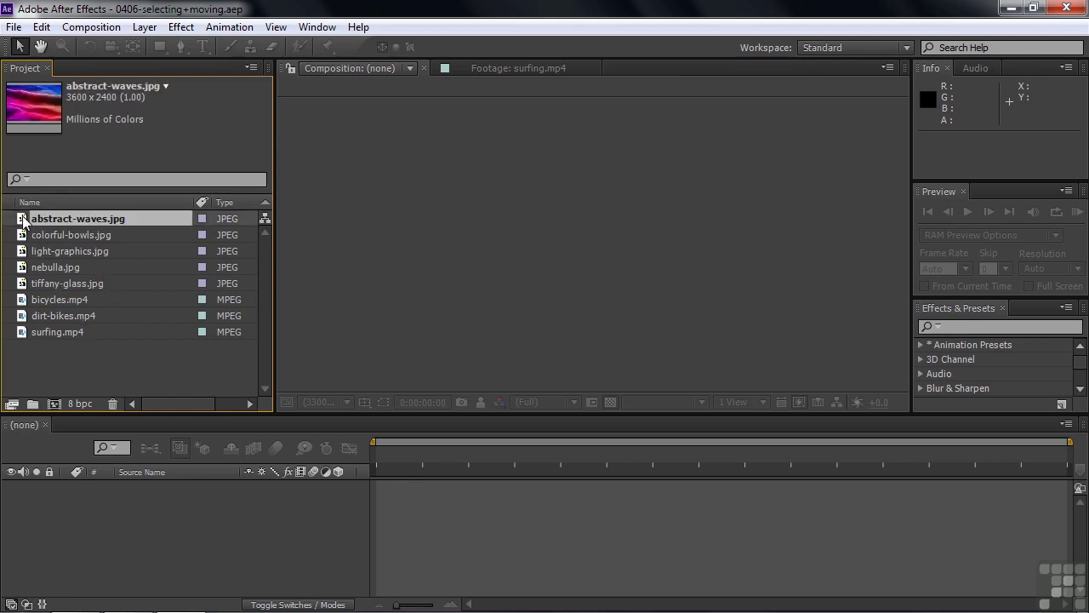
{"action": "left_click", "coordinate": [25, 286], "text": "shift"}
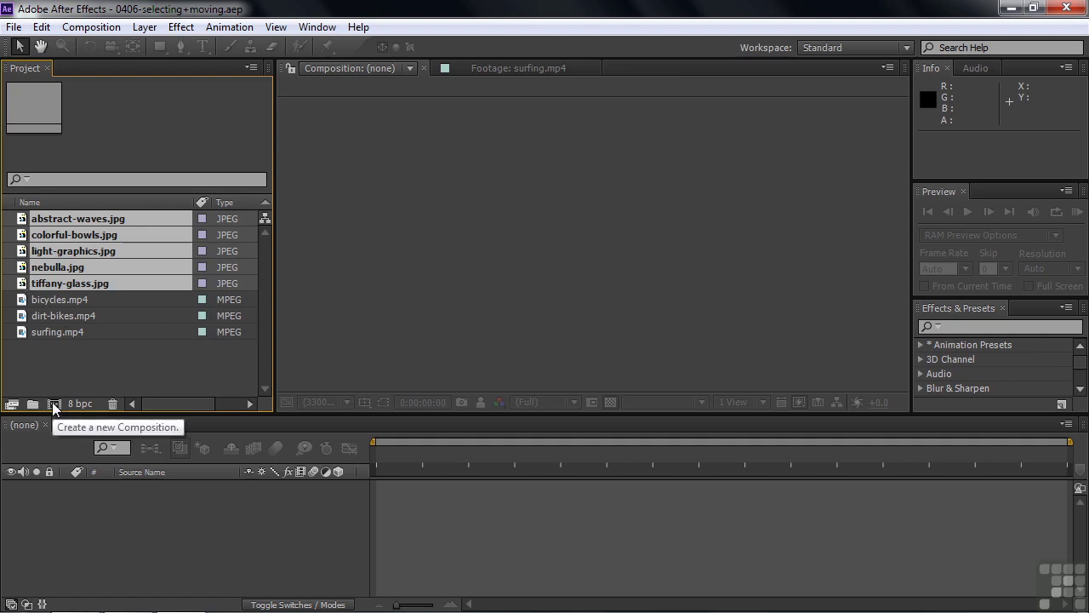
{"action": "left_click_drag", "start_coordinate": [22, 289], "coordinate": [53, 404]}
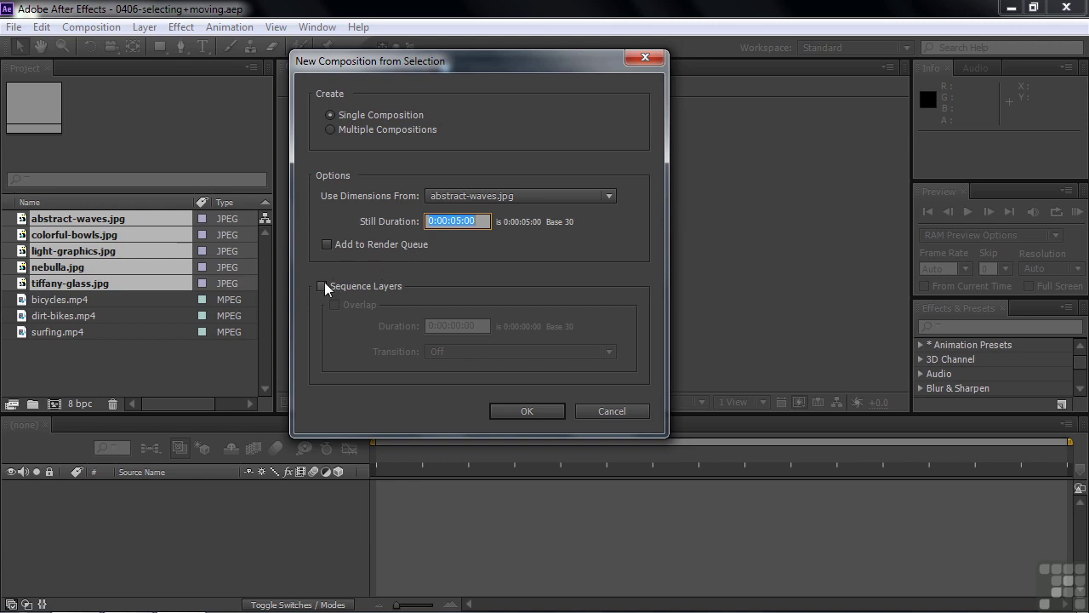
{"action": "left_click", "coordinate": [528, 411]}
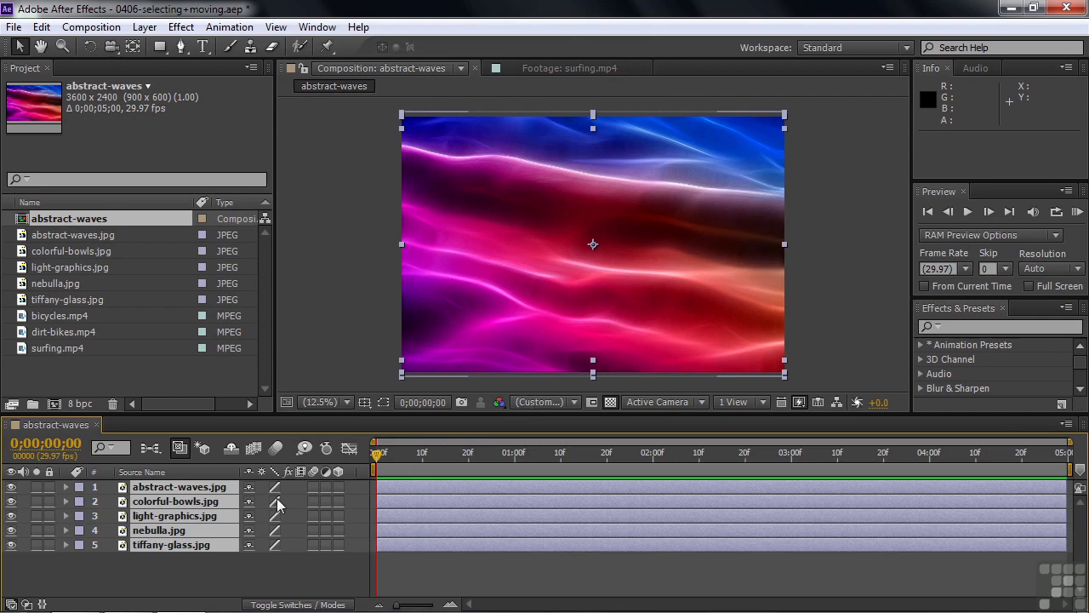
{"action": "left_click", "coordinate": [241, 575]}
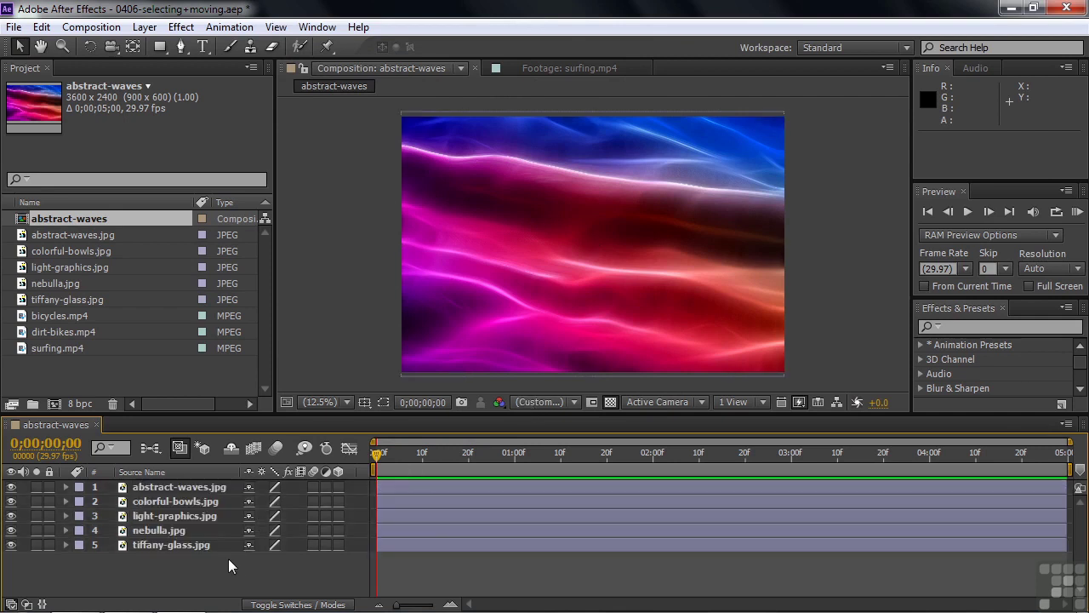
Hide the abstract-waves, colorful-bowls, light-graphics and nebulla layers one by one to expose the tiffany-glass image beneath.
{"action": "left_click", "coordinate": [190, 485]}
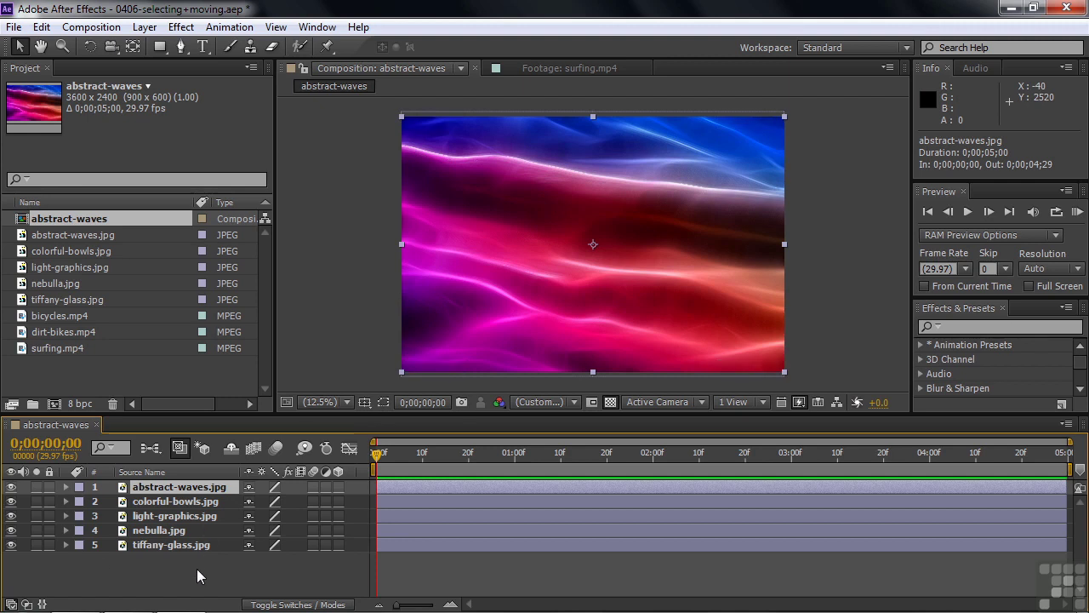
{"action": "left_click", "coordinate": [11, 486]}
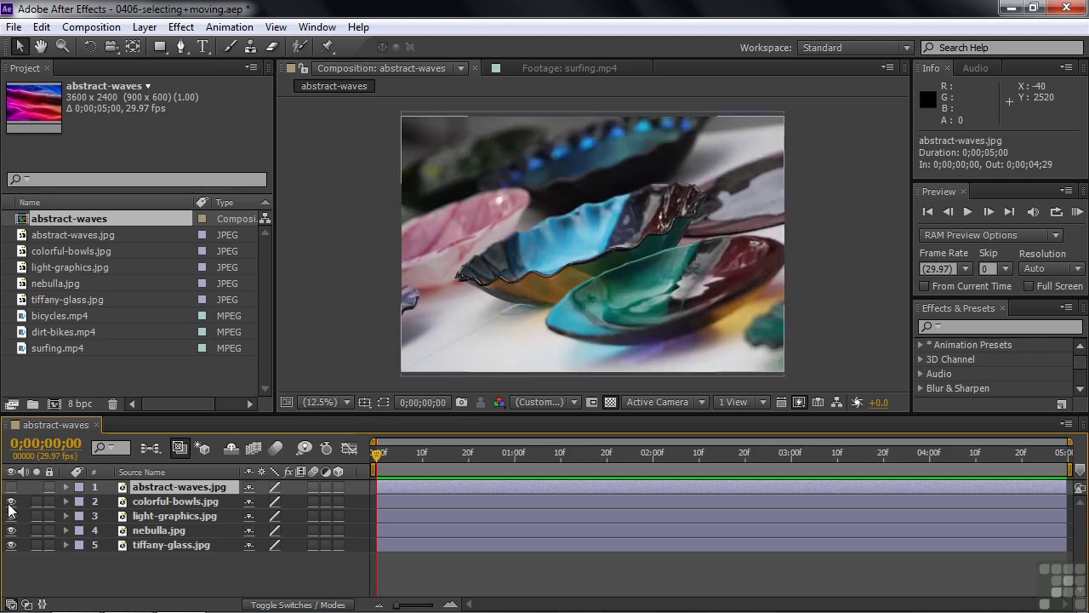
{"action": "left_click", "coordinate": [11, 502]}
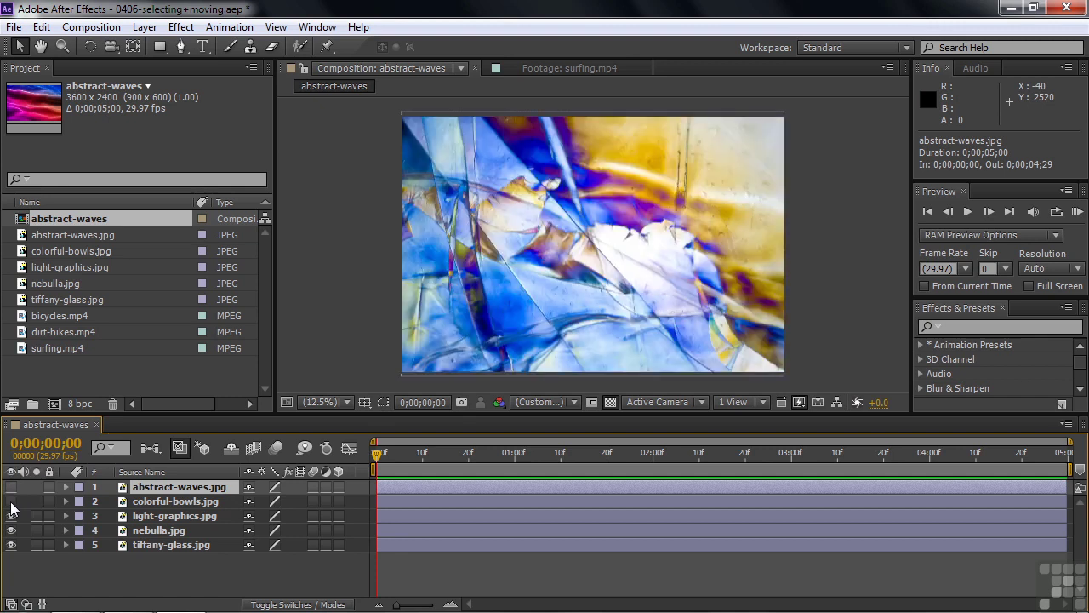
{"action": "left_click", "coordinate": [11, 515]}
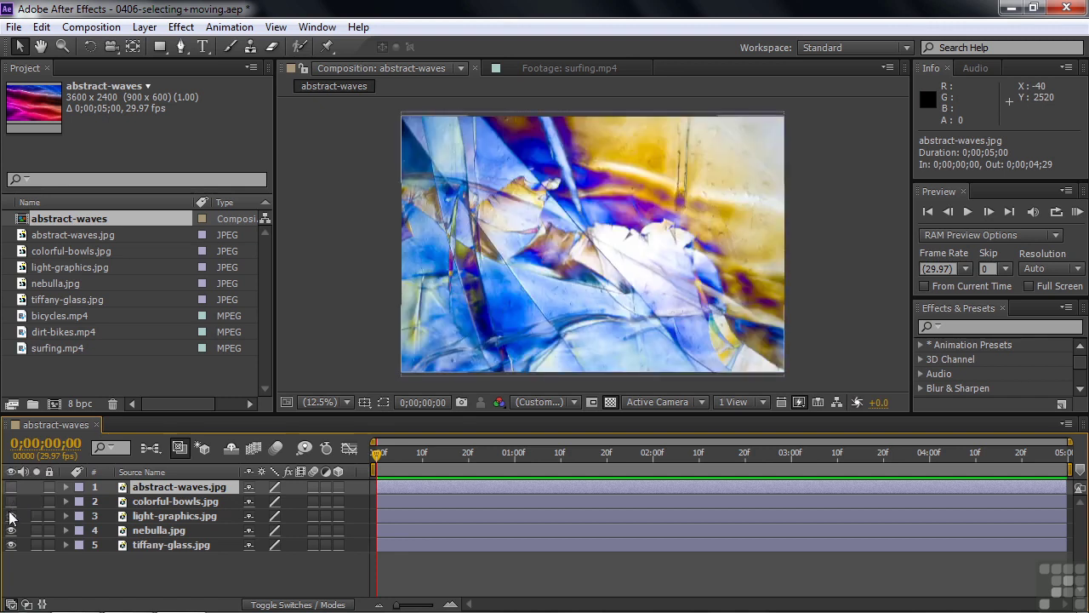
{"action": "left_click", "coordinate": [11, 530]}
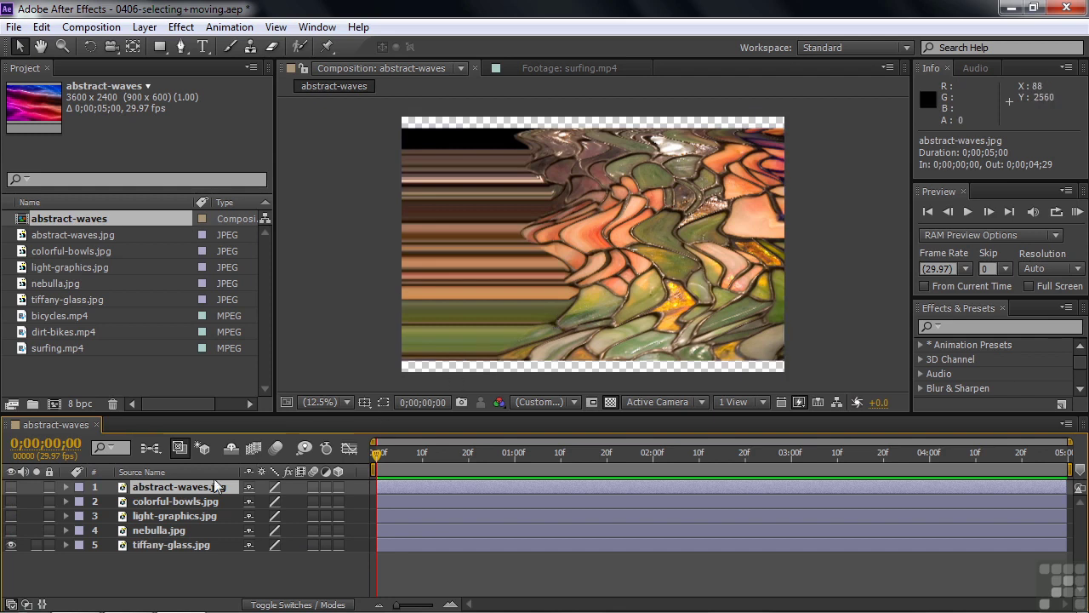
Compare the pixel dimensions of abstract-waves.jpg with those of tiffany-glass.jpg and nebulla.jpg, turning the nebulla layer's visibility back on.
{"action": "left_click", "coordinate": [47, 234]}
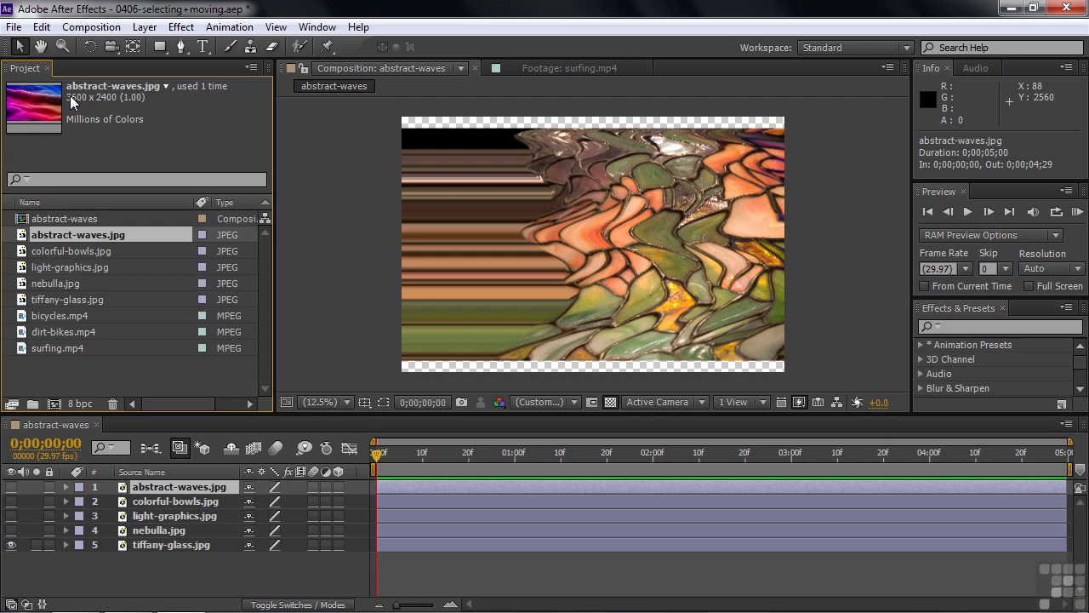
{"action": "left_click", "coordinate": [51, 297]}
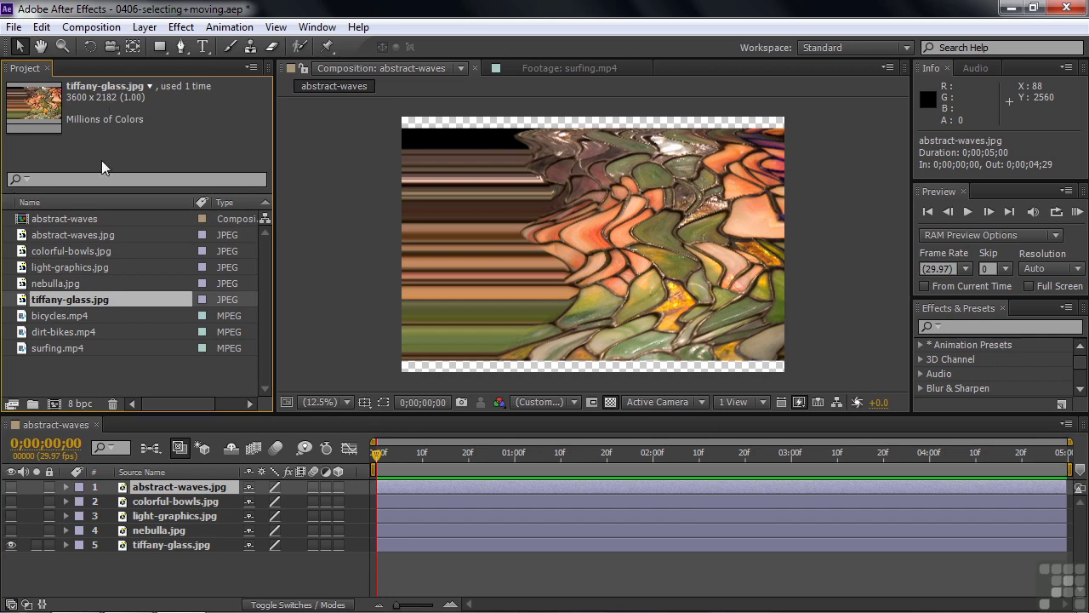
{"action": "left_click", "coordinate": [12, 530]}
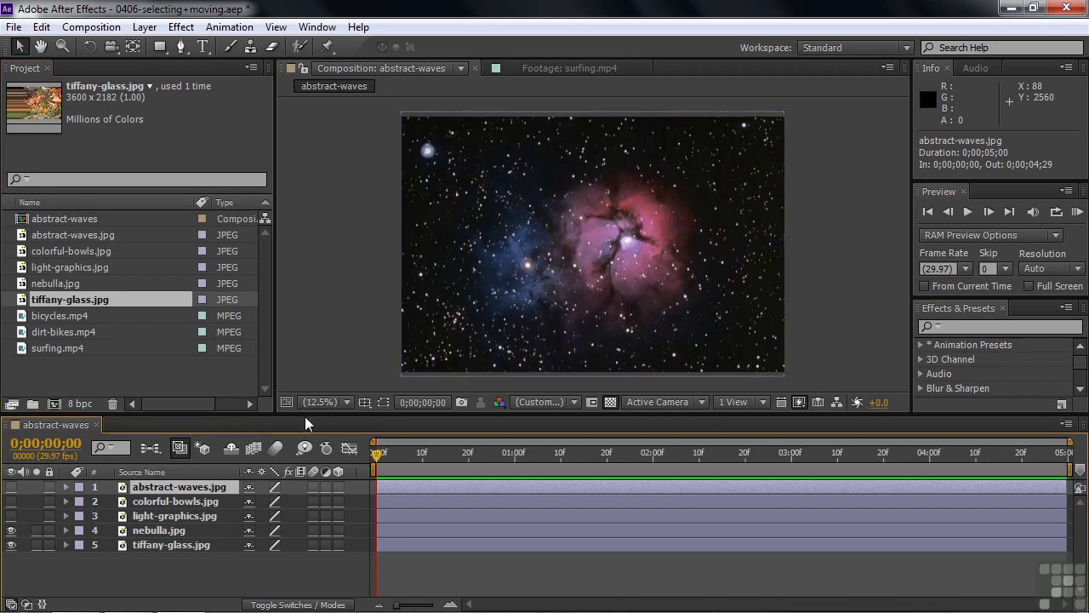
{"action": "left_click", "coordinate": [475, 294]}
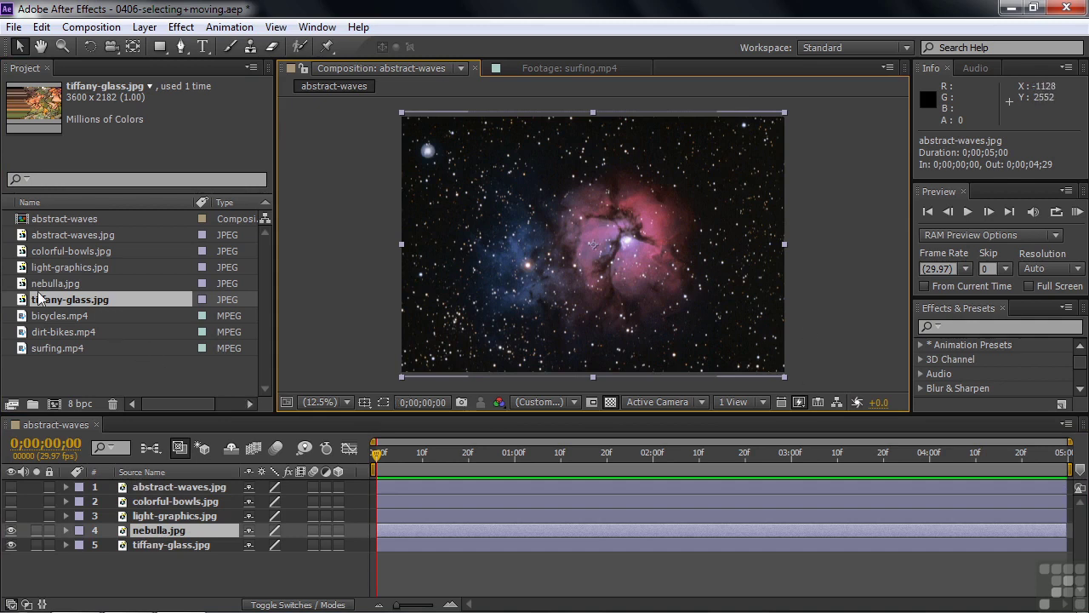
{"action": "left_click", "coordinate": [41, 235]}
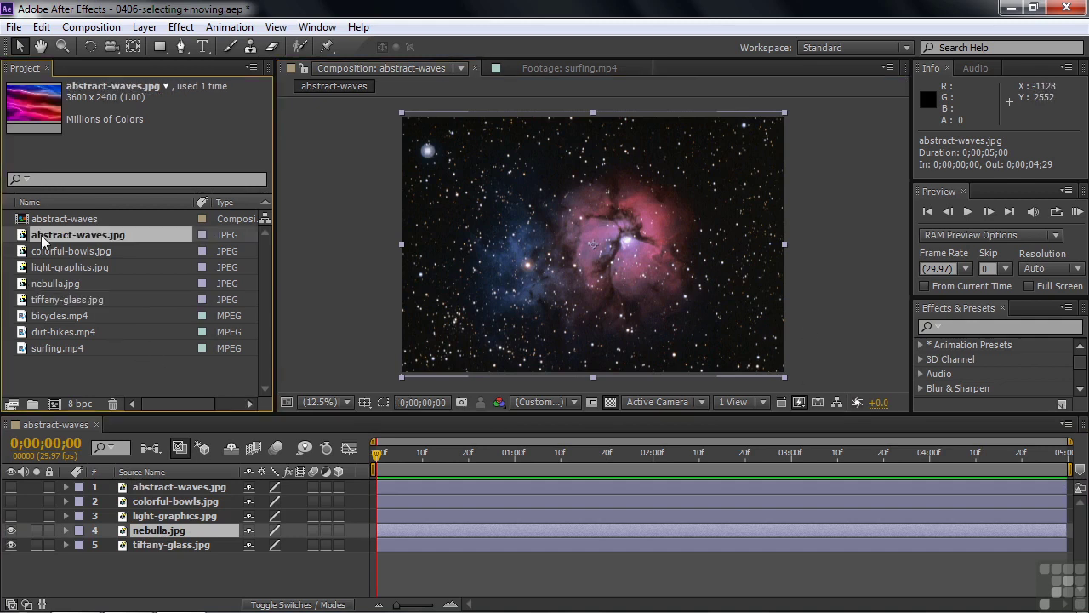
{"action": "left_click", "coordinate": [52, 286]}
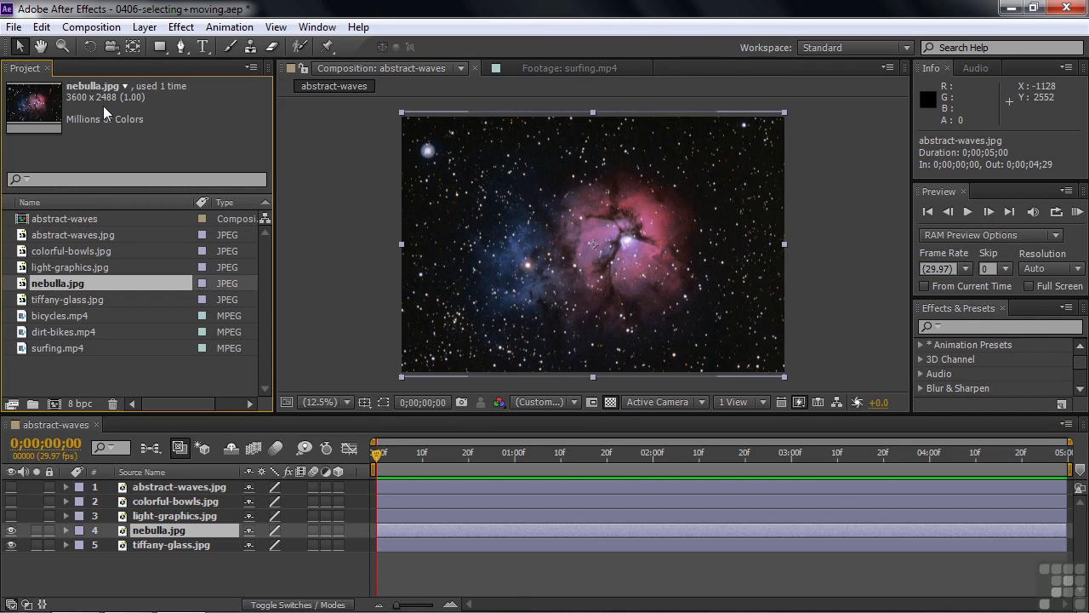
Select the nebulla and tiffany-glass layers together and apply the Fit to Comp transform to both.
{"action": "left_click", "coordinate": [138, 545], "text": "shift"}
{"action": "left_click", "coordinate": [138, 555]}
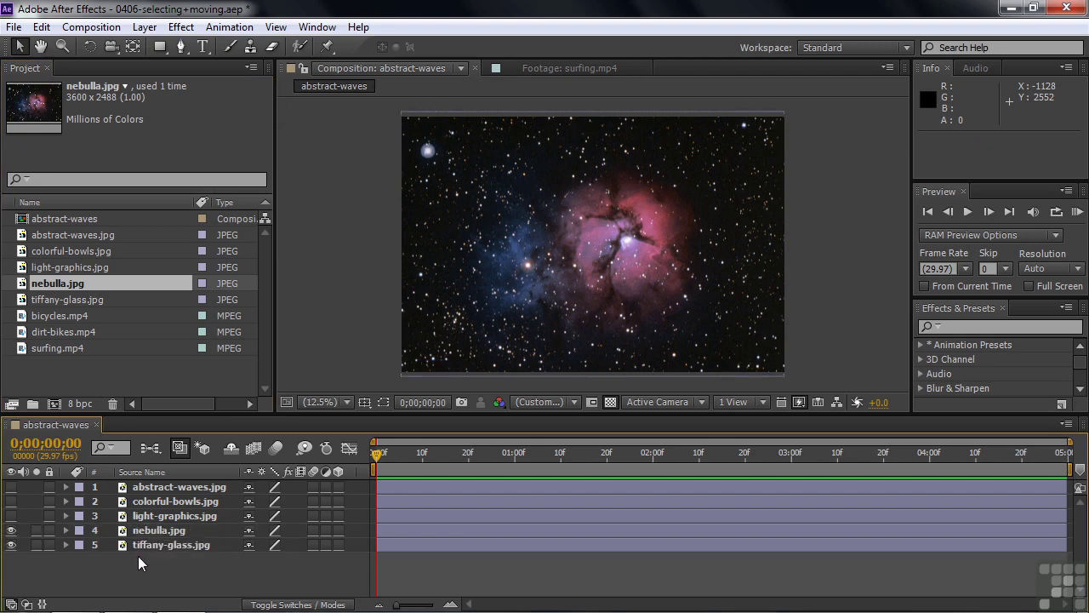
{"action": "left_click", "coordinate": [138, 533]}
{"action": "left_click", "coordinate": [138, 550], "text": "shift"}
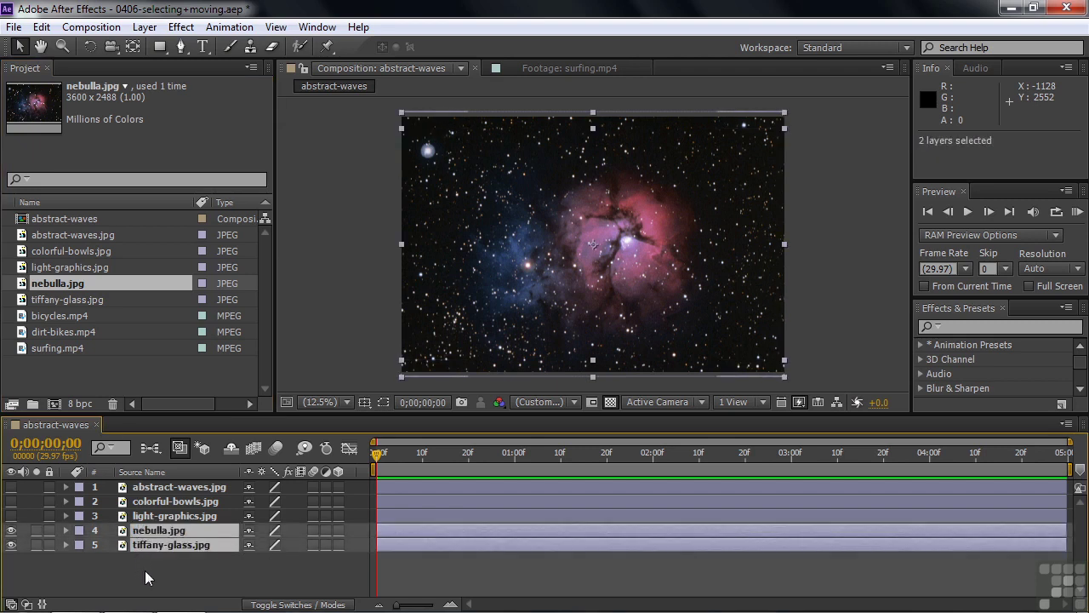
{"action": "left_click", "coordinate": [145, 570]}
{"action": "left_click_drag", "start_coordinate": [176, 570], "coordinate": [133, 538]}
{"action": "right_click", "coordinate": [125, 530]}
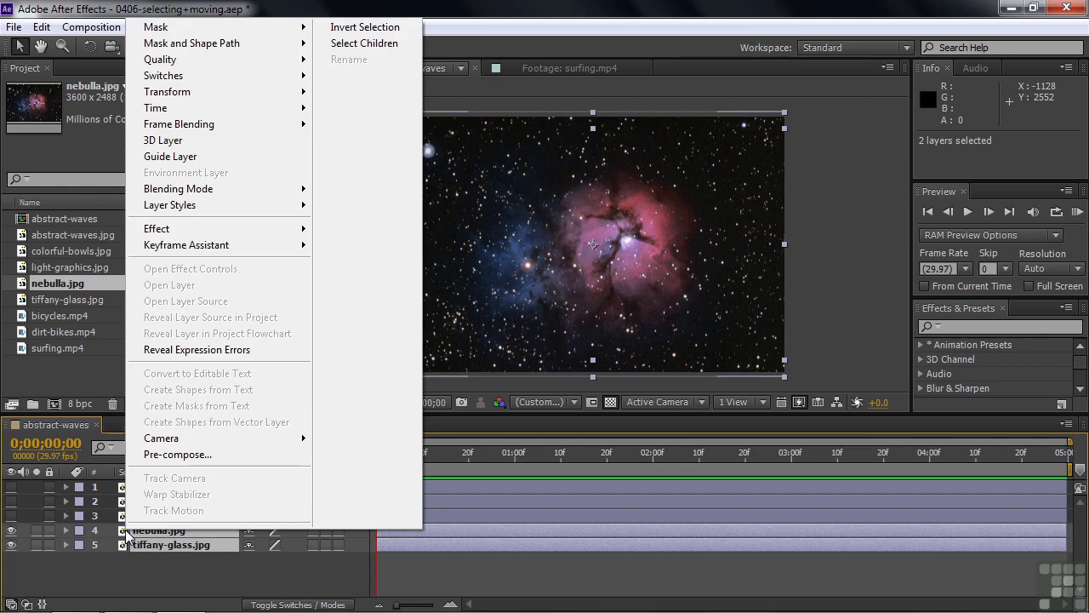
{"action": "mouse_move", "coordinate": [161, 92]}
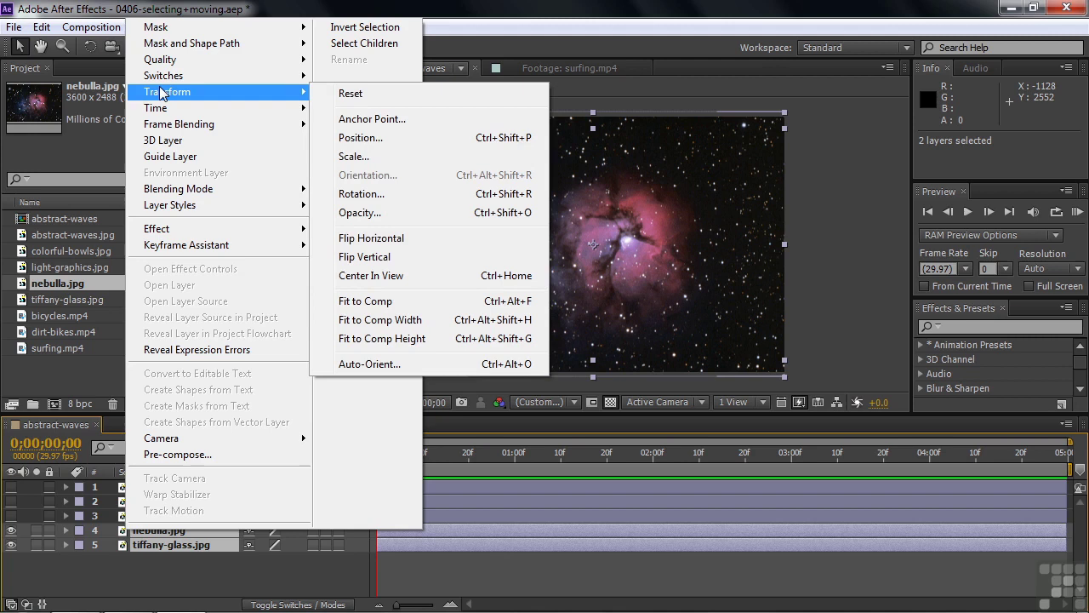
{"action": "left_click", "coordinate": [393, 302]}
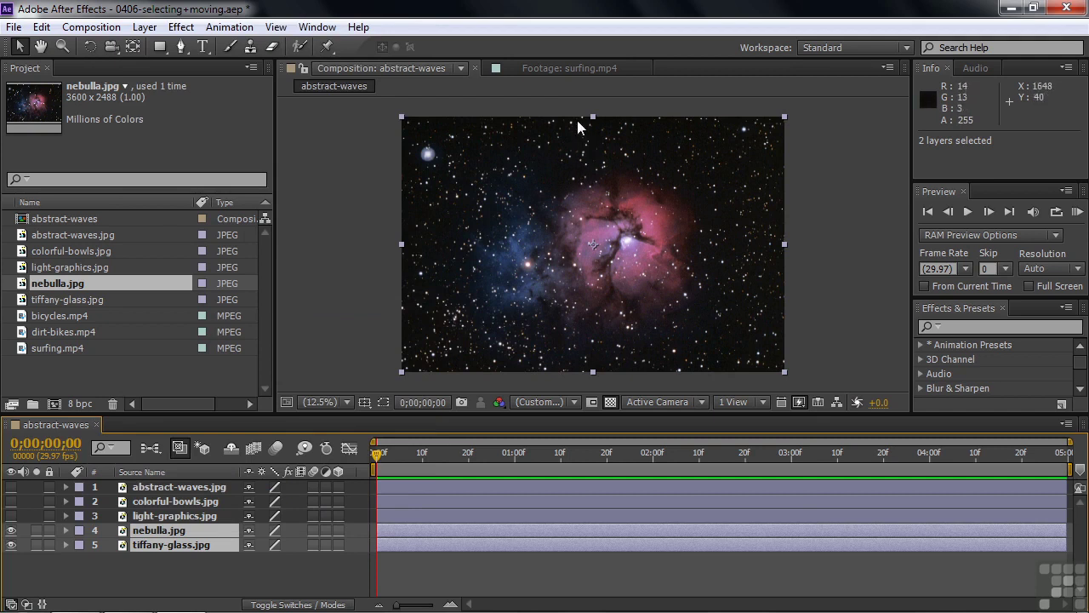
{"action": "left_click", "coordinate": [148, 570]}
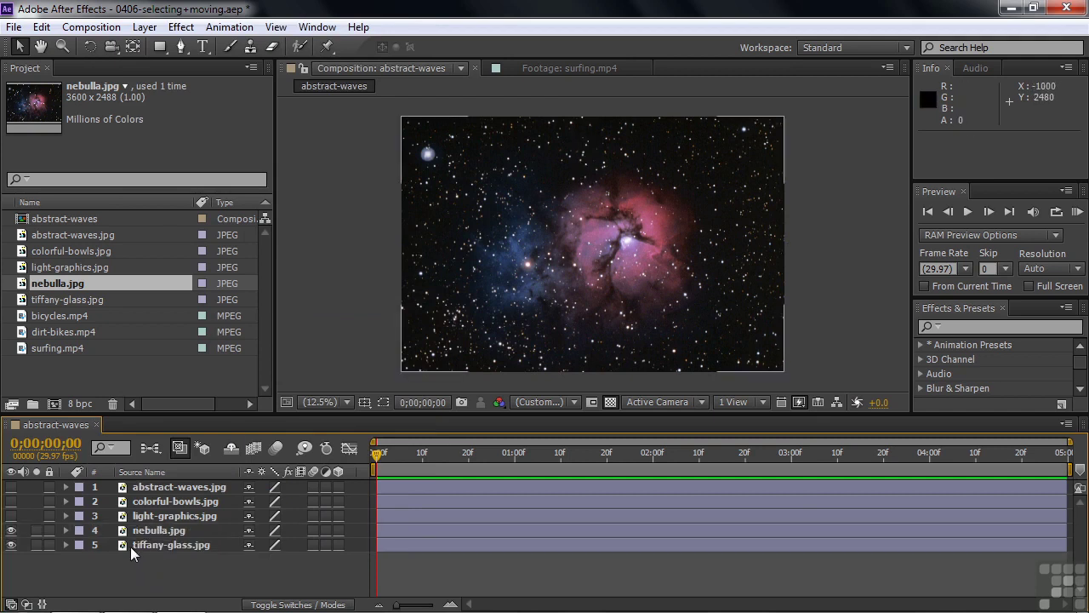
Hide the nebulla layer to check the fitted tiffany-glass image, and make all the hidden layers visible again.
{"action": "left_click", "coordinate": [12, 530]}
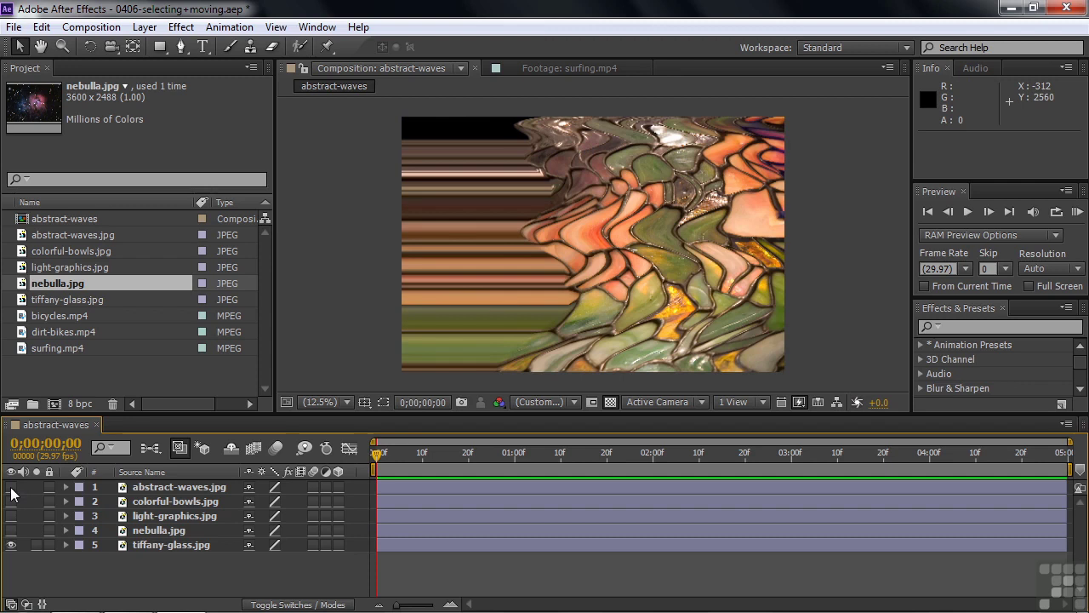
{"action": "left_click_drag", "start_coordinate": [10, 531], "coordinate": [11, 487]}
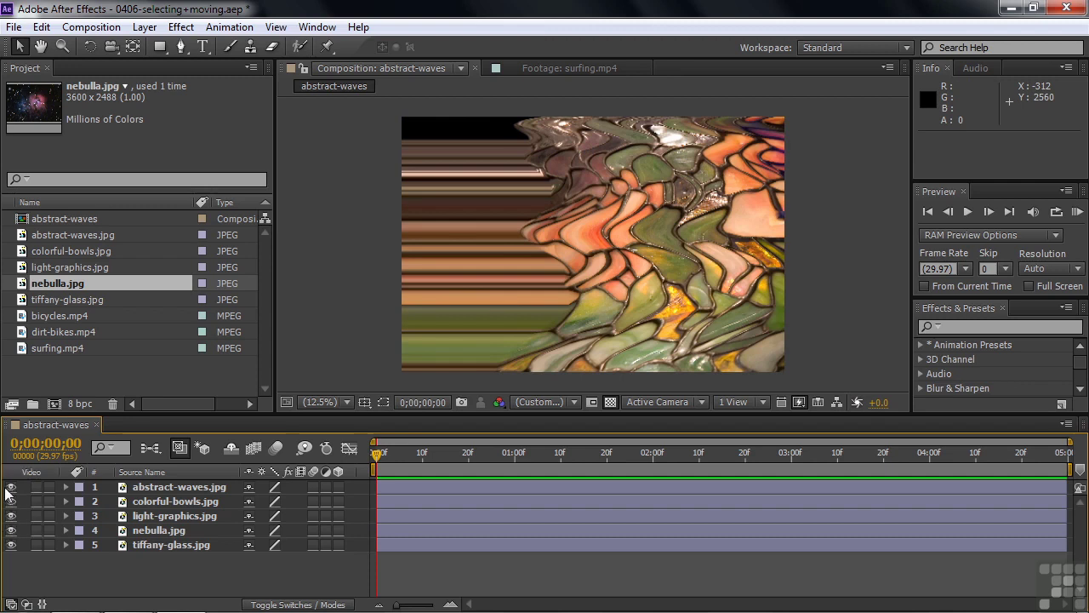
{"action": "left_click_drag", "start_coordinate": [15, 534], "coordinate": [13, 494]}
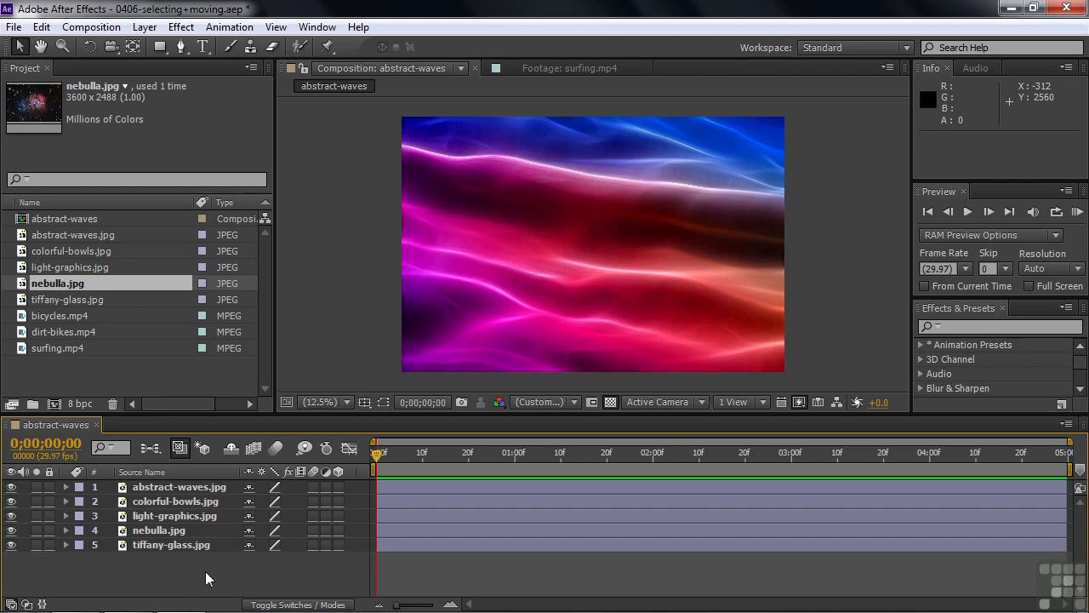
Select all five layers and scale them down together to about 31% around the centre of the composition.
{"action": "left_click_drag", "start_coordinate": [205, 569], "coordinate": [150, 483]}
{"action": "left_click", "coordinate": [122, 576]}
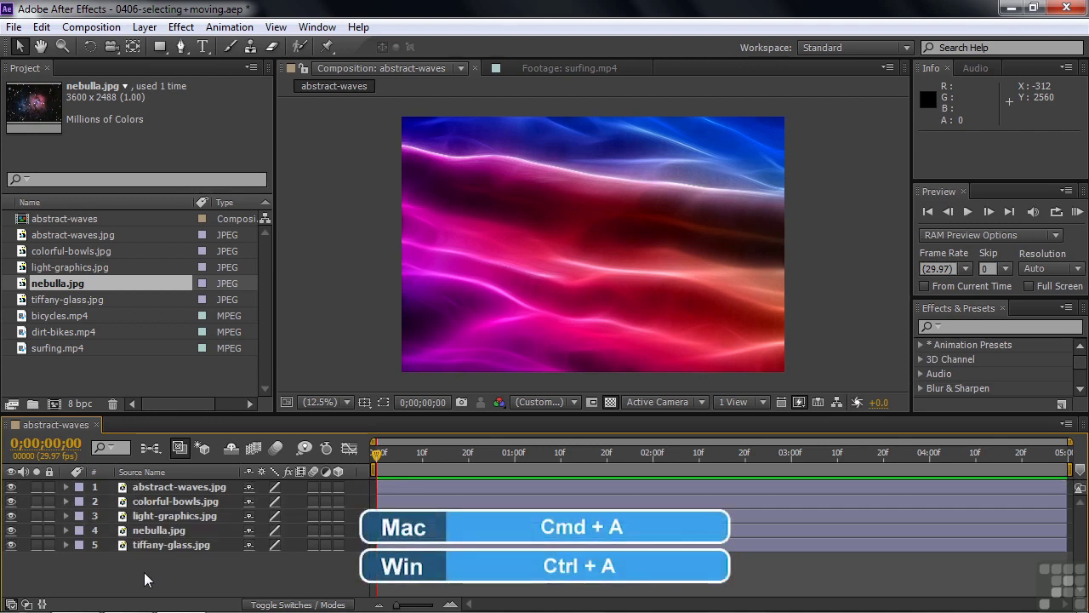
{"action": "key", "text": "ctrl+a"}
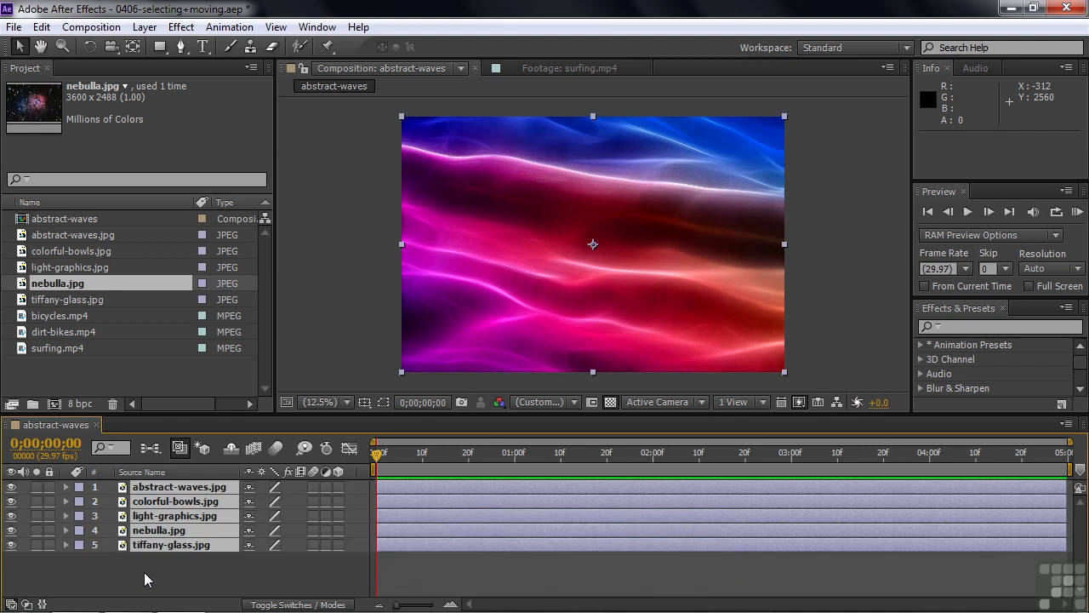
{"action": "left_click", "coordinate": [144, 572]}
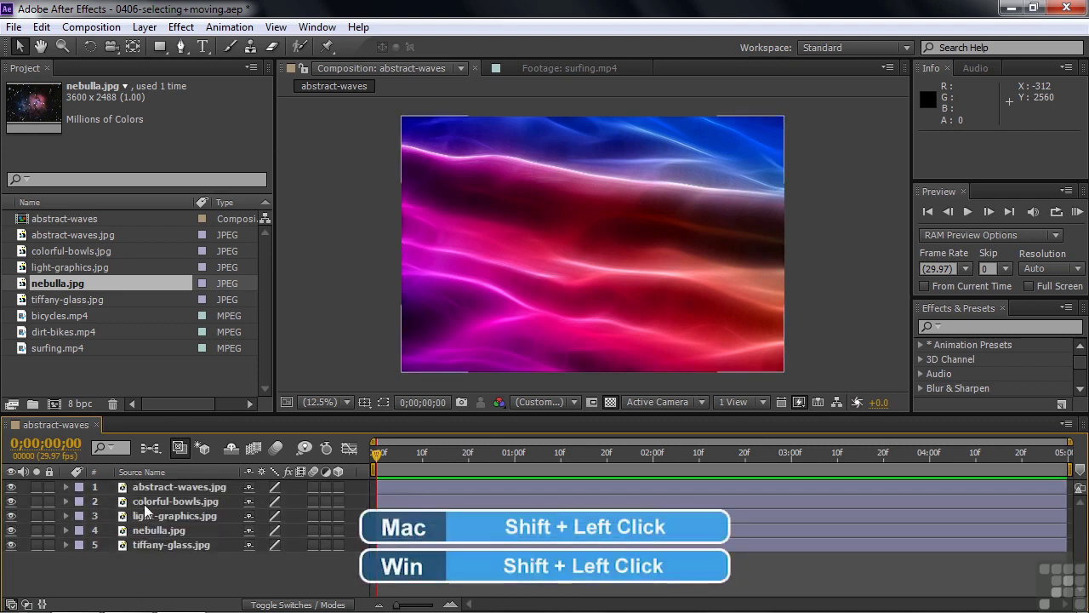
{"action": "left_click", "coordinate": [126, 486]}
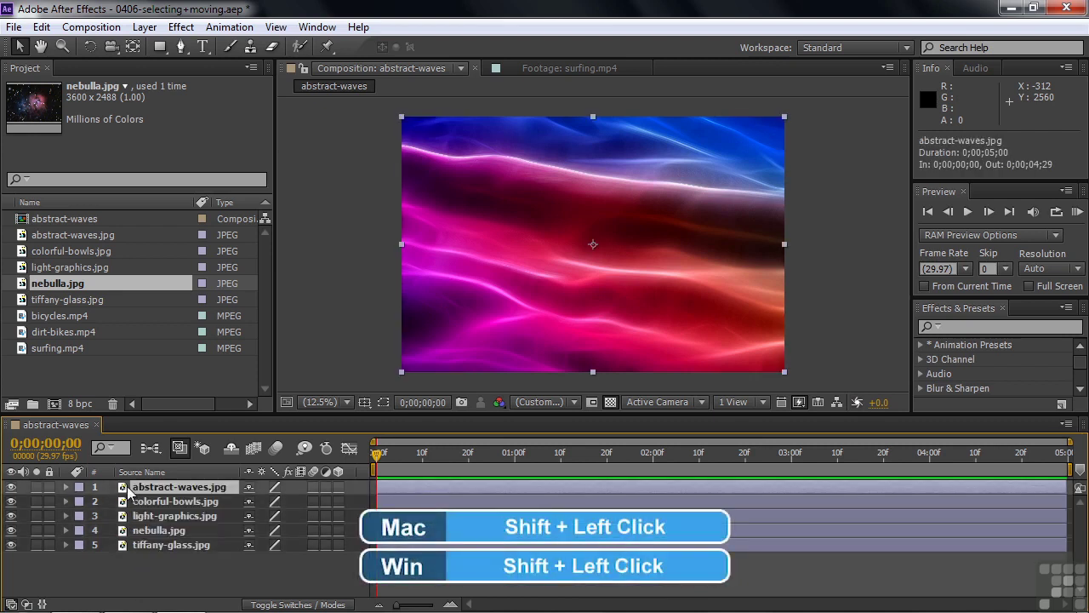
{"action": "left_click", "coordinate": [130, 547], "text": "shift"}
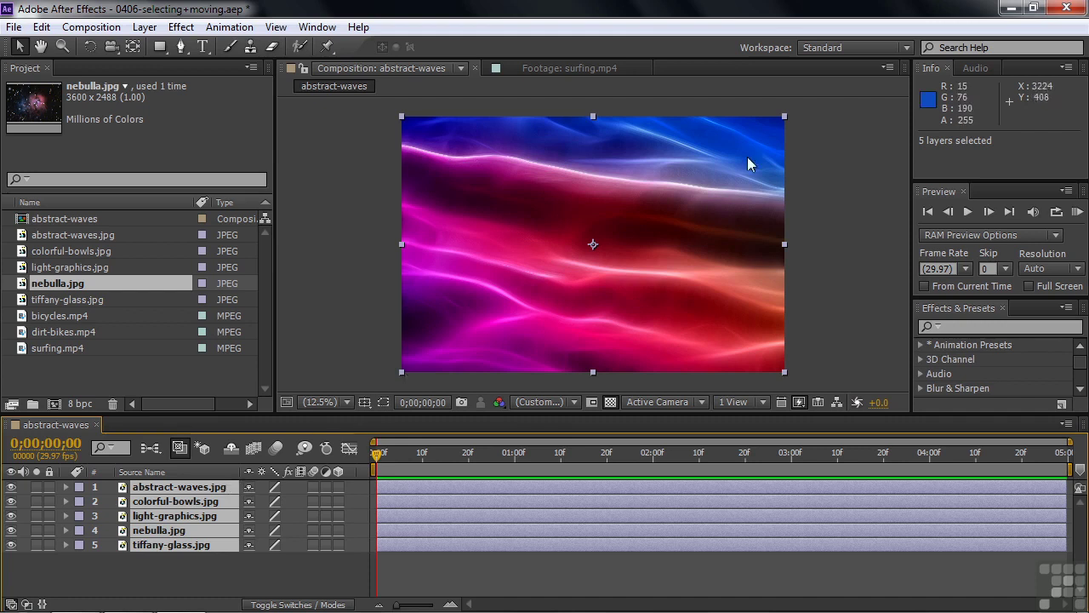
{"action": "left_click_drag", "start_coordinate": [784, 124], "coordinate": [669, 210]}
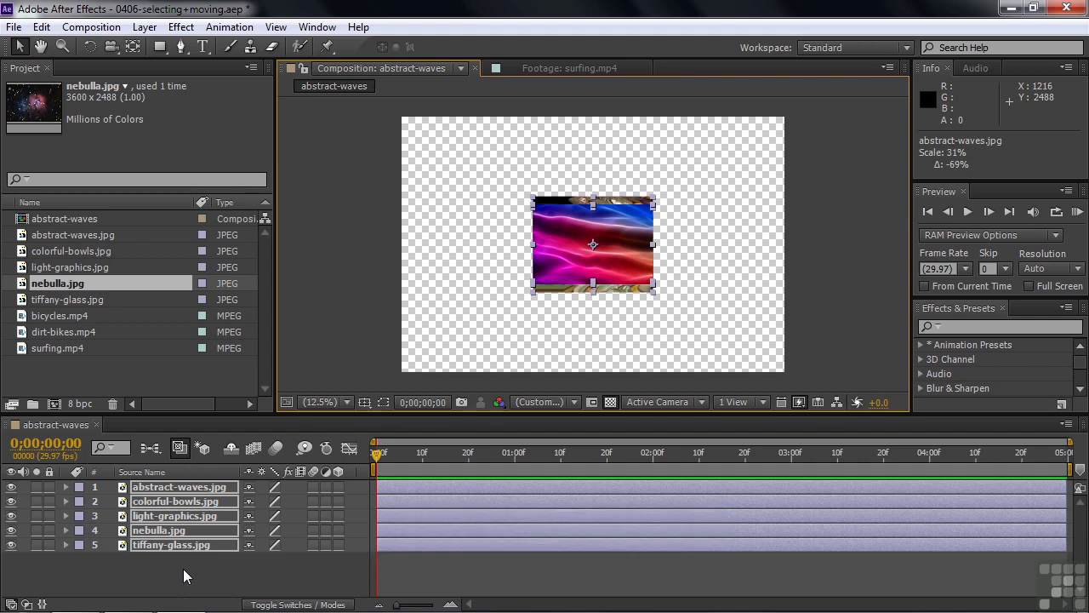
Spread the abstract-waves, colorful-bowls, light-graphics and nebulla images toward the composition's corners, and move the tiffany-glass.jpg layer to the top of the stack.
{"action": "key", "text": "F2"}
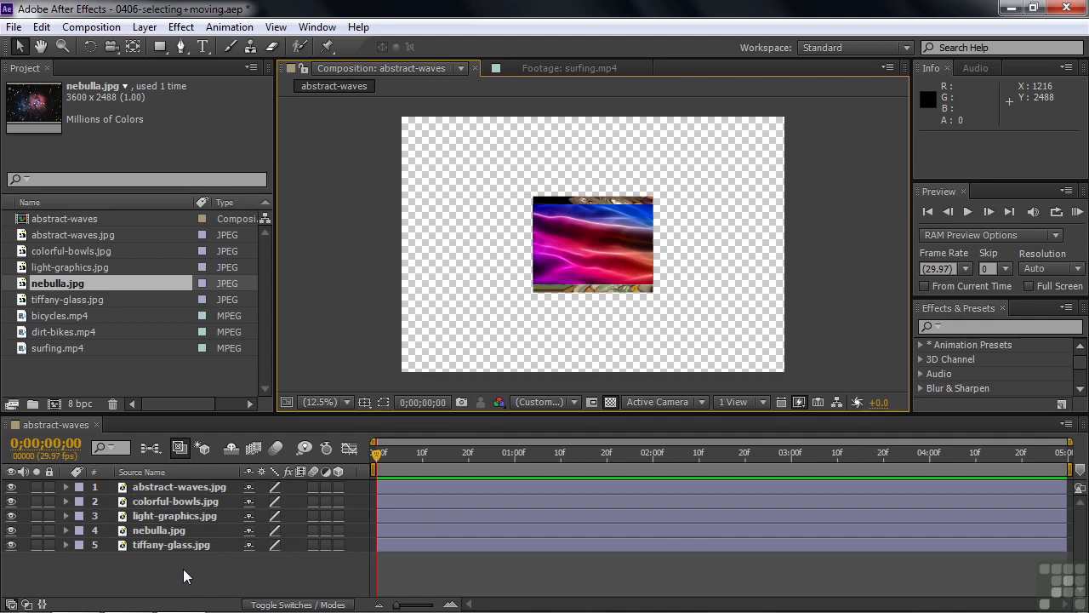
{"action": "left_click_drag", "start_coordinate": [578, 244], "coordinate": [477, 177]}
{"action": "left_click_drag", "start_coordinate": [592, 243], "coordinate": [502, 296]}
{"action": "left_click_drag", "start_coordinate": [608, 248], "coordinate": [722, 302]}
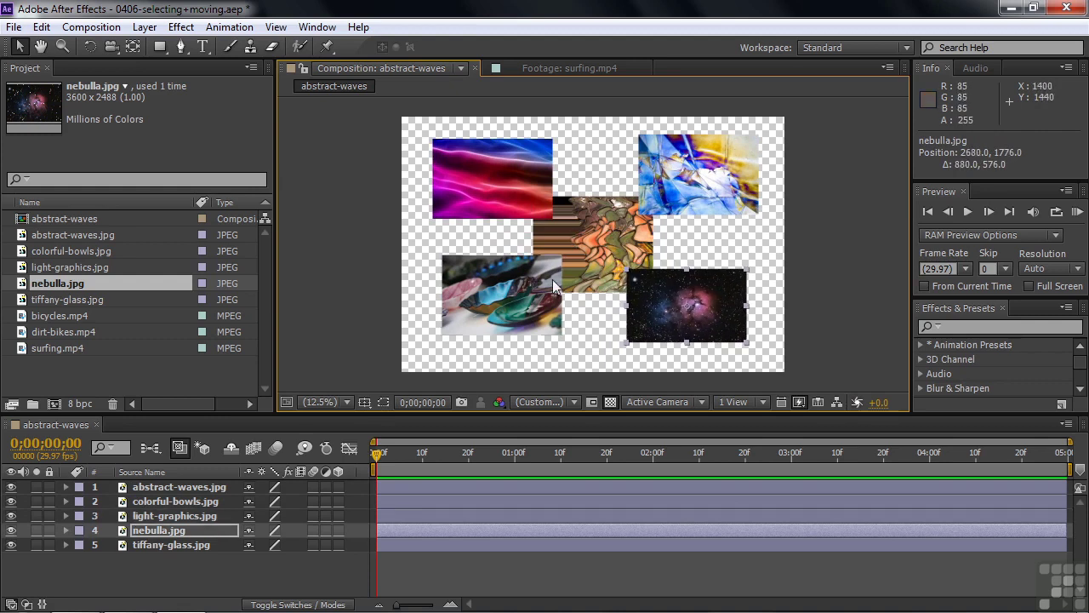
{"action": "left_click", "coordinate": [122, 544]}
{"action": "left_click_drag", "start_coordinate": [121, 545], "coordinate": [123, 488]}
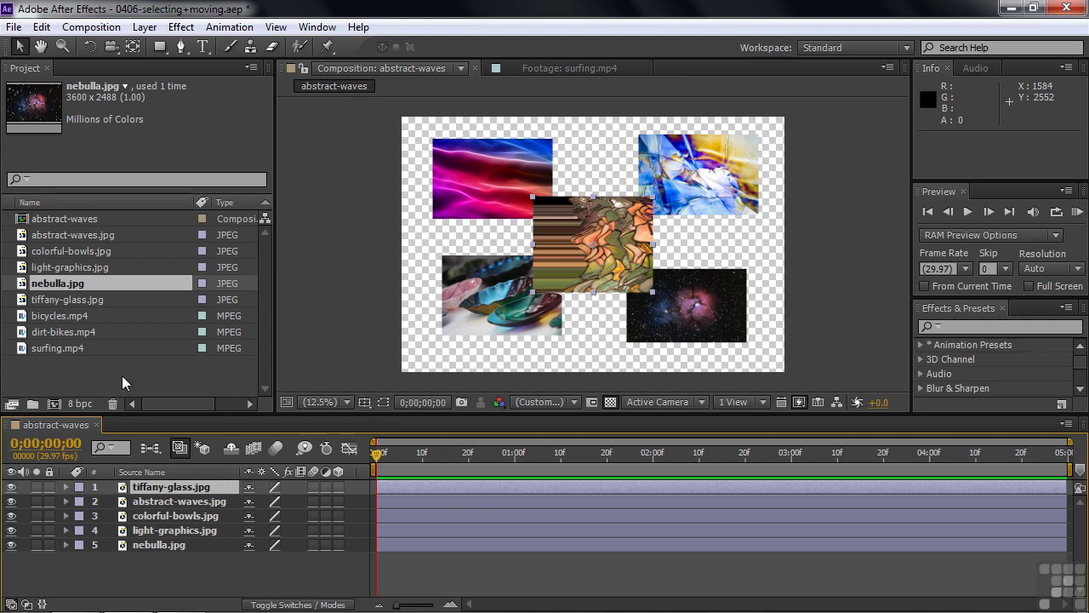
Set the duration of the abstract-waves composition to 0;00;25;00 and clear the layer selection.
{"action": "right_click", "coordinate": [24, 219]}
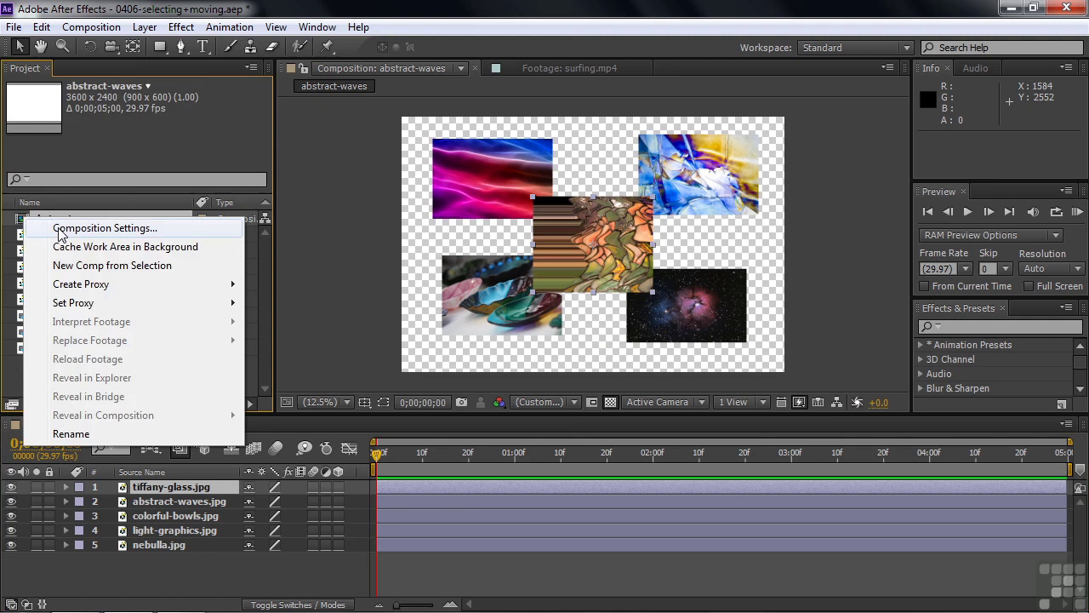
{"action": "left_click", "coordinate": [62, 228]}
{"action": "left_click", "coordinate": [291, 324]}
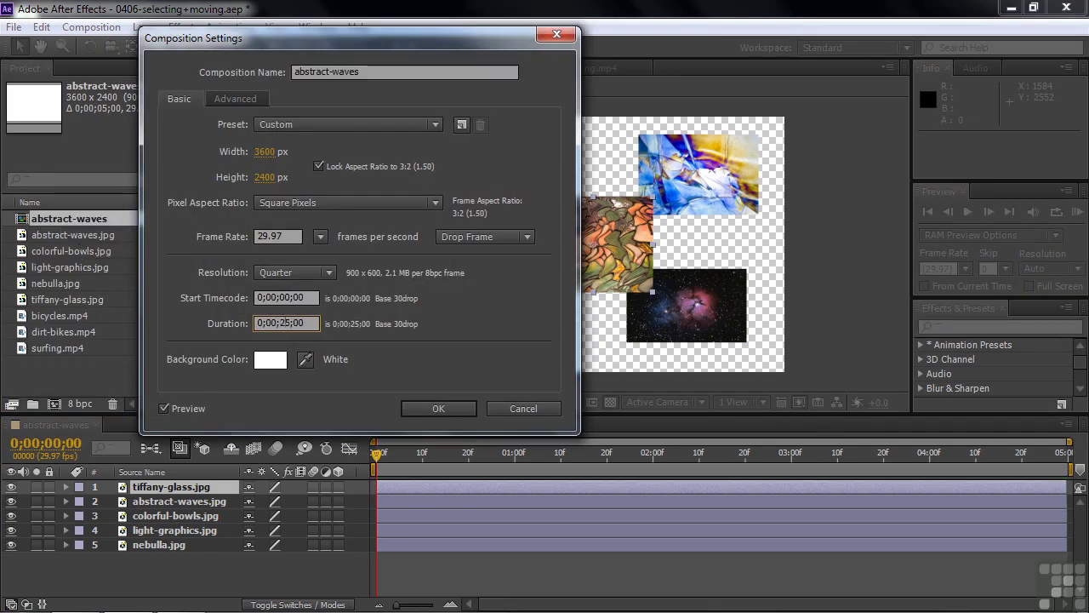
{"action": "left_click", "coordinate": [438, 409]}
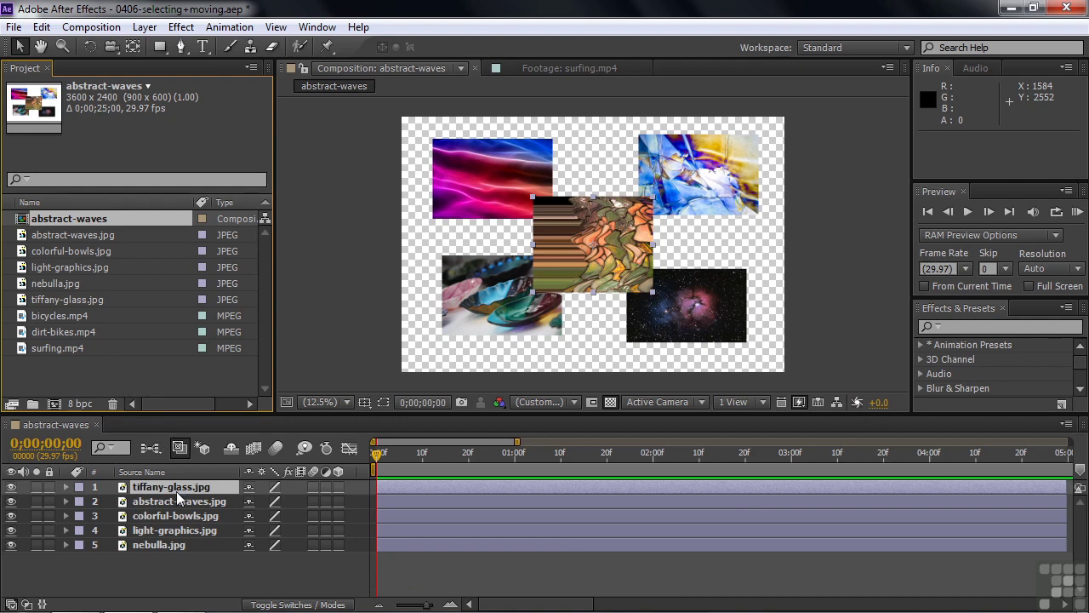
{"action": "left_click", "coordinate": [137, 568]}
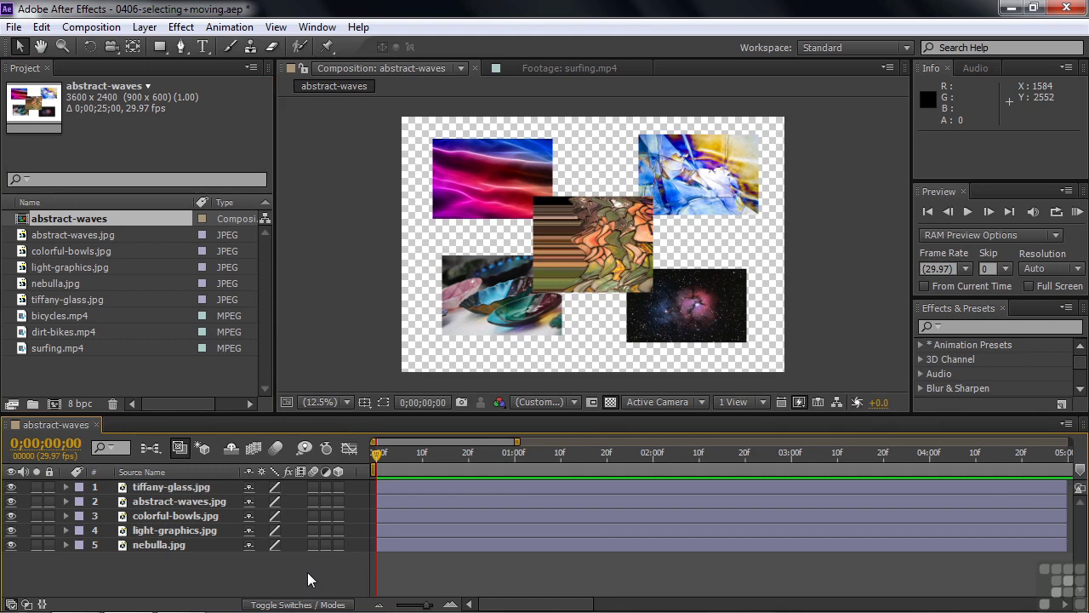
{"action": "key", "text": "semicolon"}
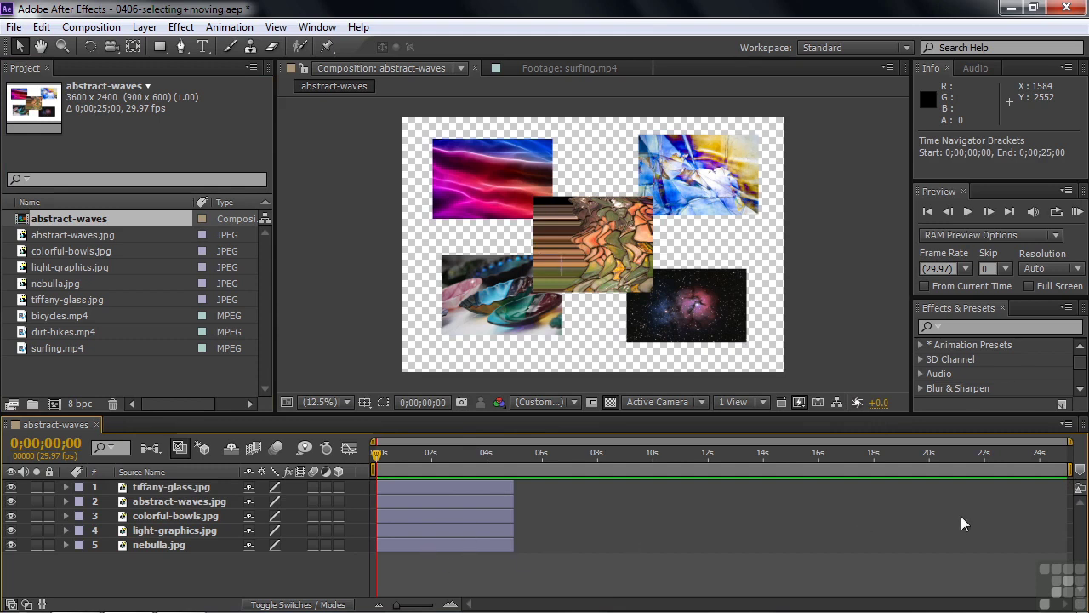
Try staggering abstract-waves.jpg to start at 0;00;04;15 and colorful-bowls.jpg at 0;00;08;21, and return both layers to the composition start.
{"action": "left_click_drag", "start_coordinate": [407, 500], "coordinate": [534, 505]}
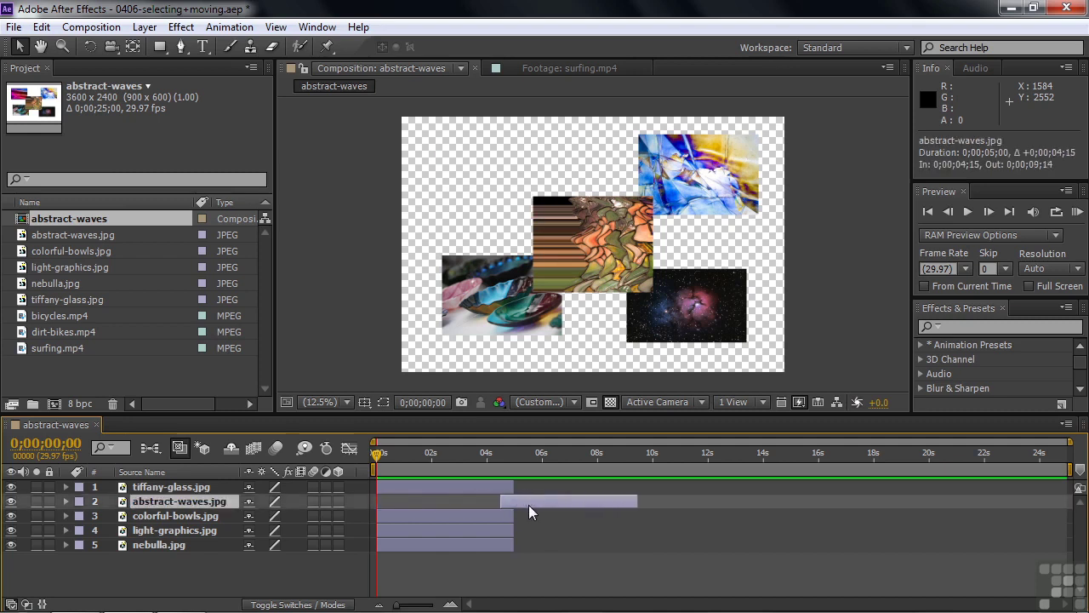
{"action": "left_click_drag", "start_coordinate": [443, 515], "coordinate": [668, 521]}
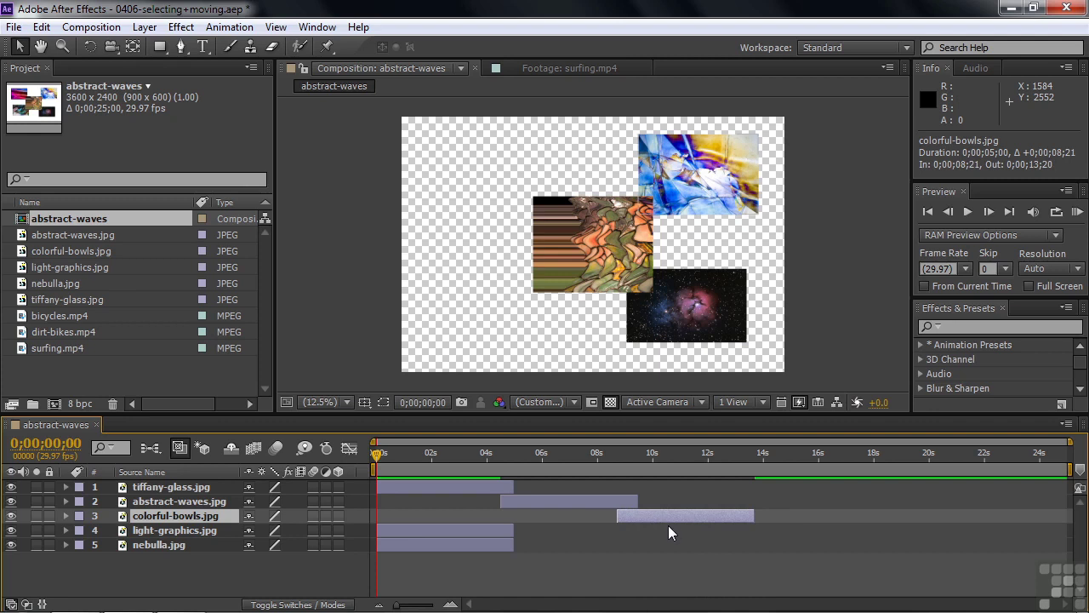
{"action": "key", "text": "bracketleft"}
{"action": "key", "text": "ctrl+Up"}
{"action": "key", "text": "bracketleft"}
{"action": "left_click", "coordinate": [249, 559]}
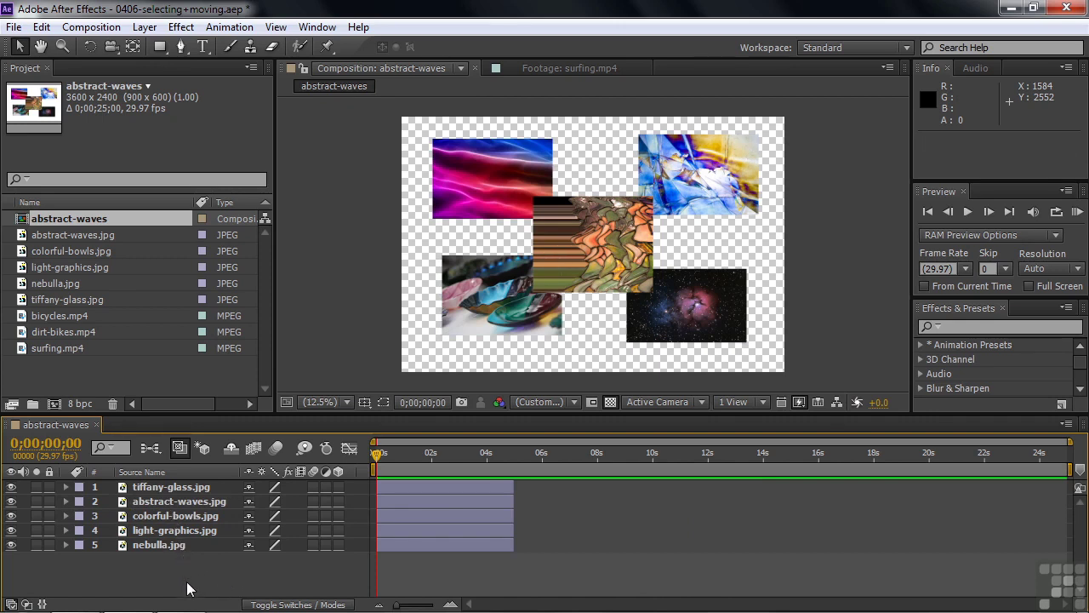
Sequence all five layers one after another without overlap, from nebulla.jpg first to tiffany-glass.jpg last, and deselect them.
{"action": "left_click", "coordinate": [163, 544]}
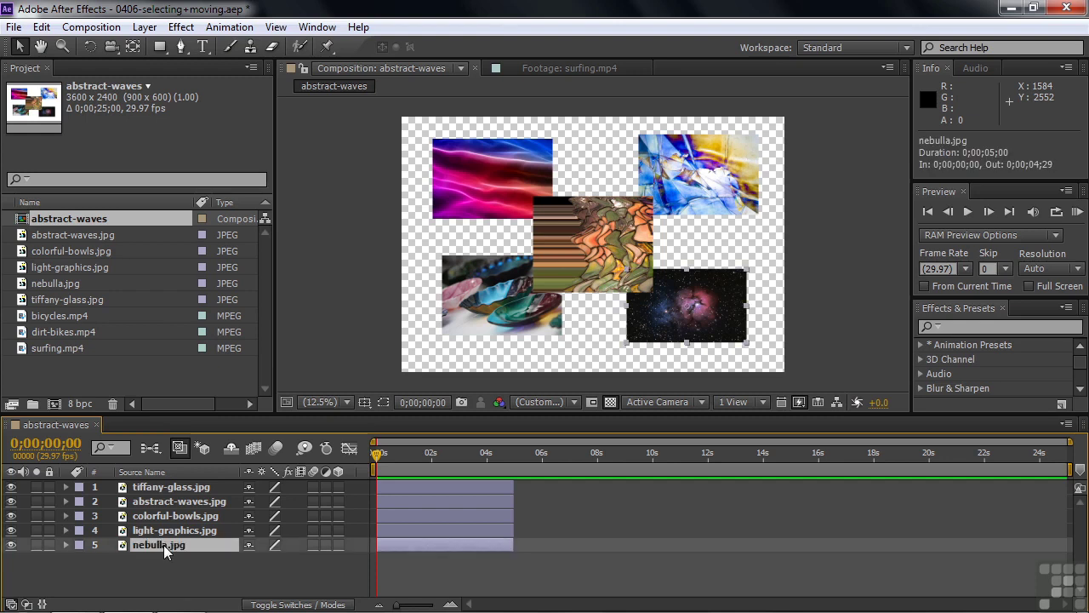
{"action": "left_click", "coordinate": [174, 486], "text": "shift"}
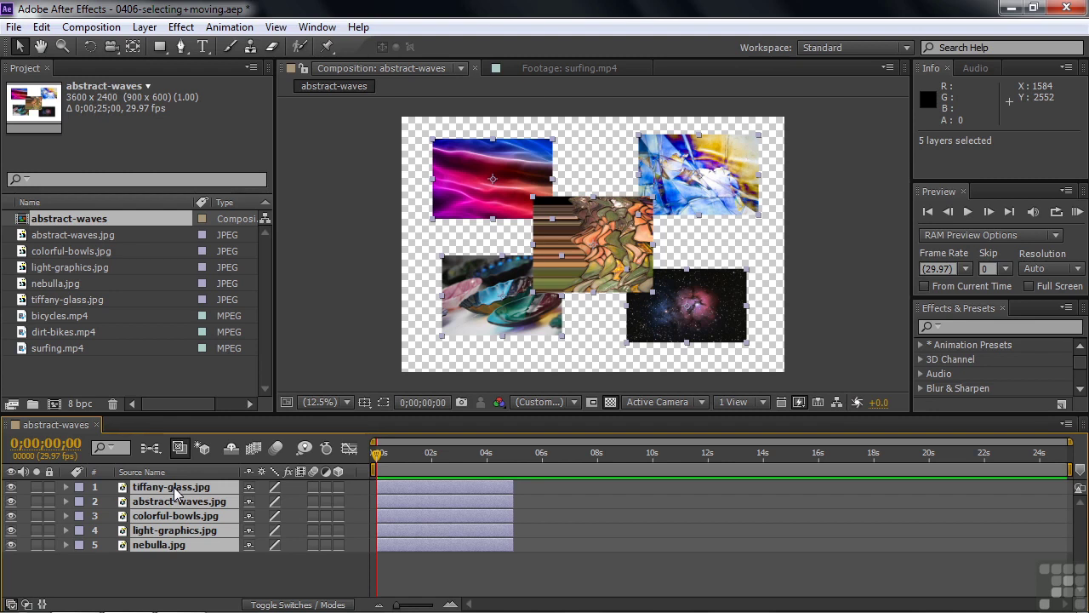
{"action": "right_click", "coordinate": [173, 487]}
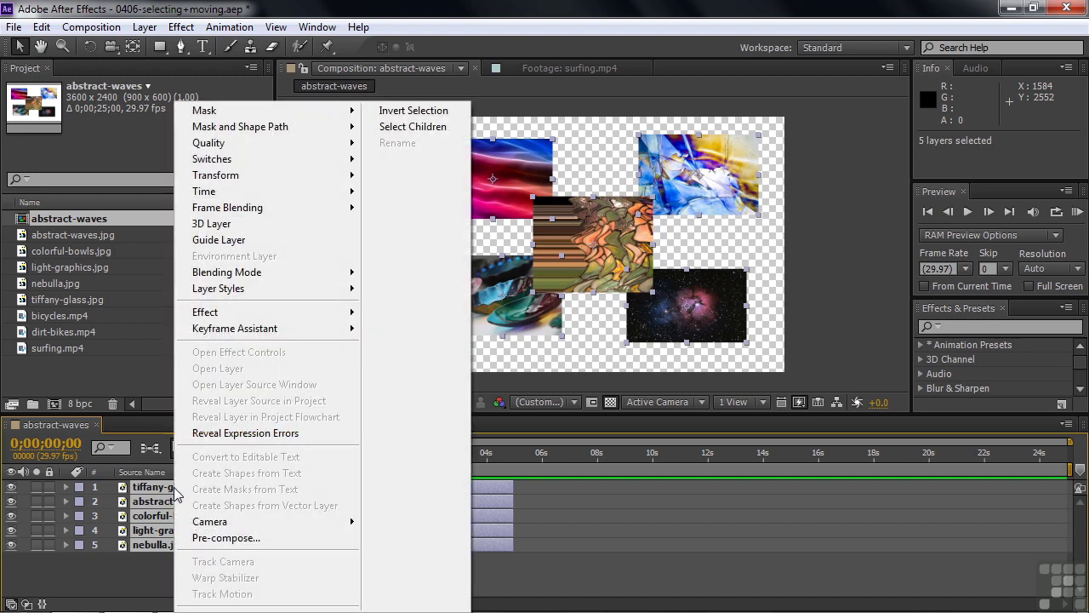
{"action": "mouse_move", "coordinate": [286, 330]}
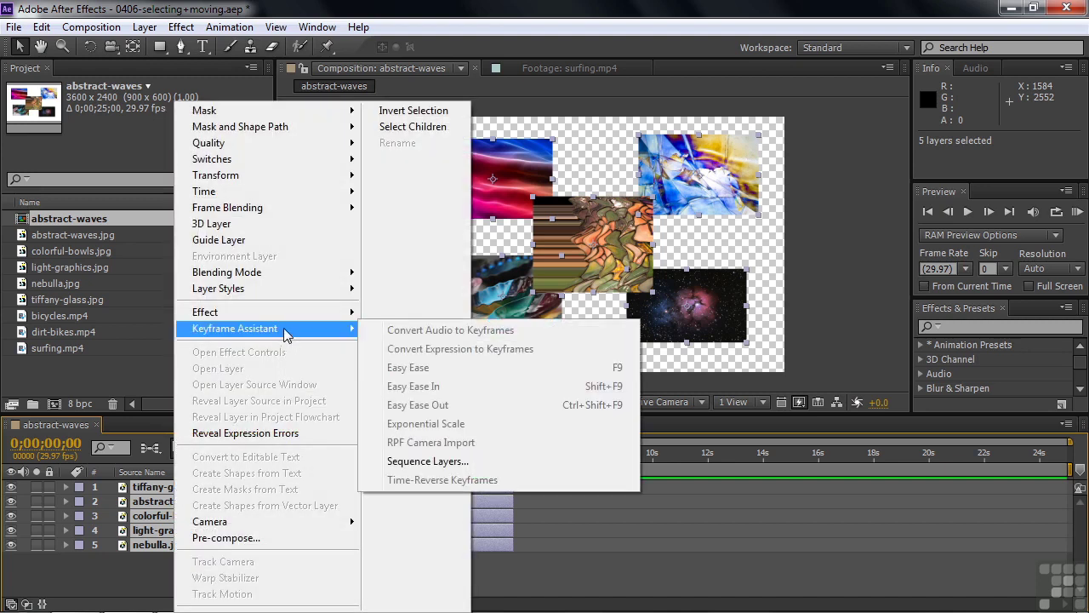
{"action": "left_click", "coordinate": [406, 465]}
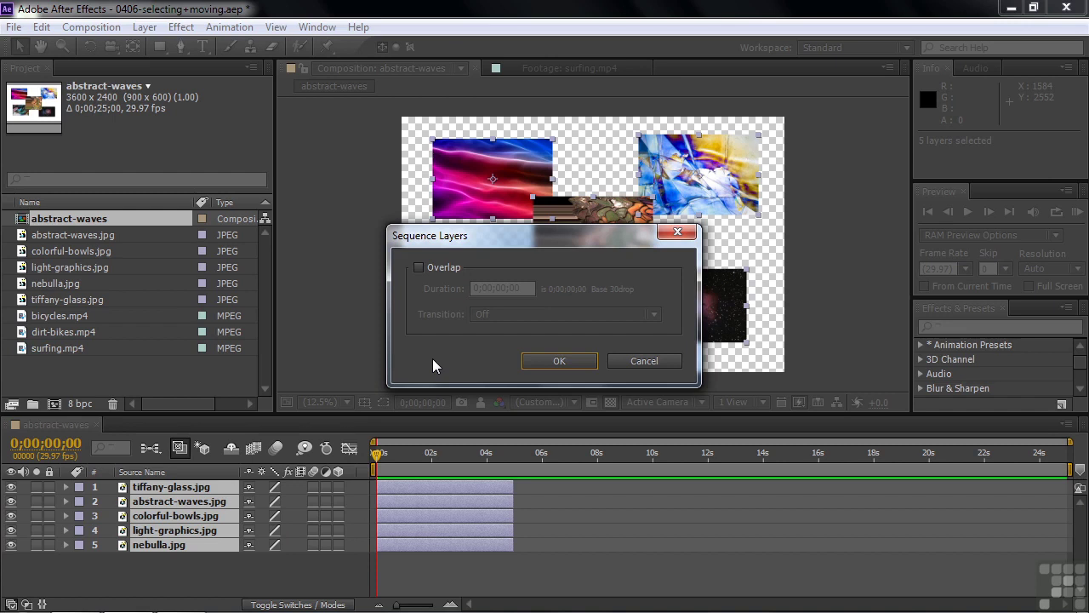
{"action": "left_click", "coordinate": [558, 361]}
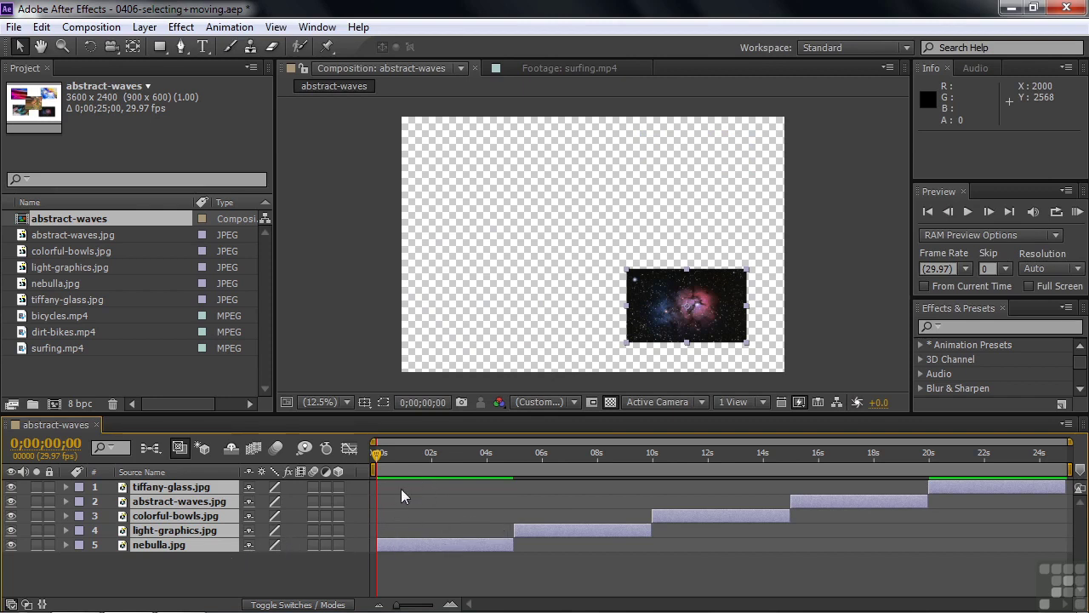
{"action": "left_click_drag", "start_coordinate": [378, 458], "coordinate": [430, 480]}
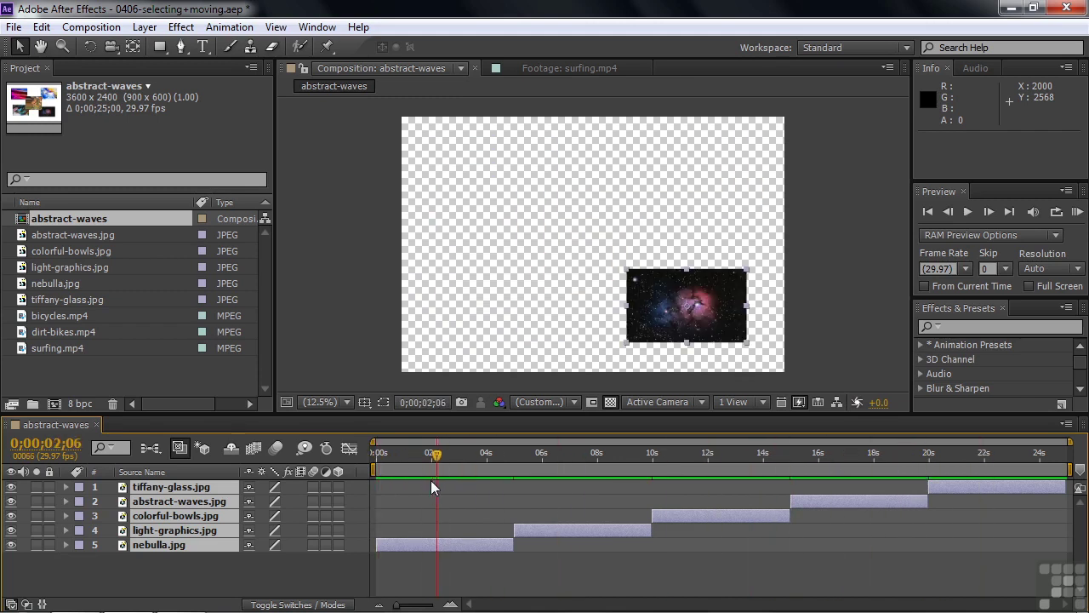
{"action": "left_click", "coordinate": [280, 572]}
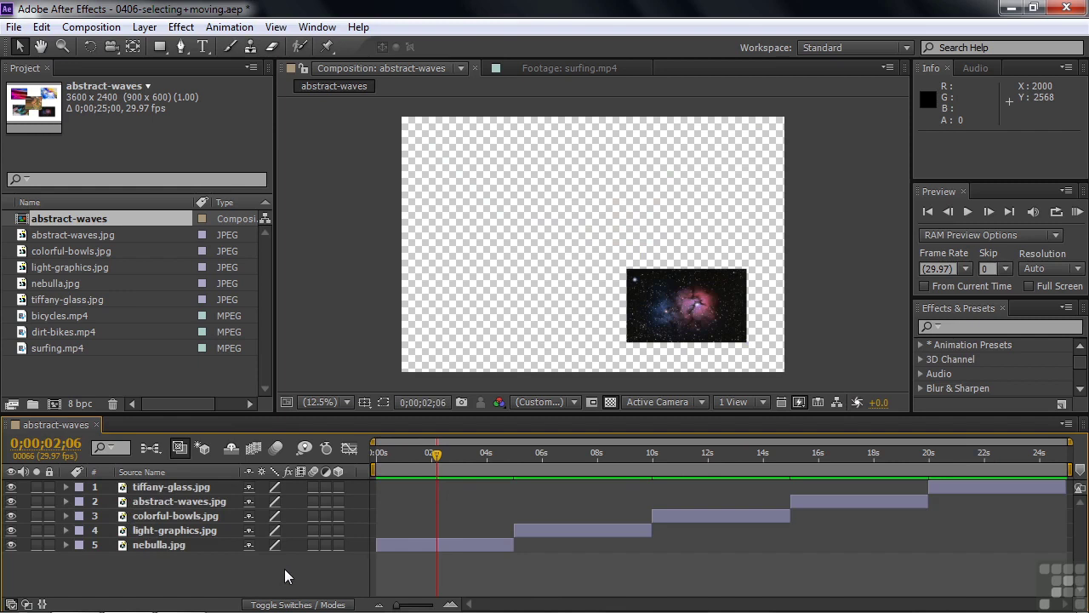
Create a single composition from the five JPEG images with abstract-waves.jpg dimensions, 0:00:05:00 stills and Sequence Layers enabled, and scrub through it.
{"action": "left_click", "coordinate": [27, 235]}
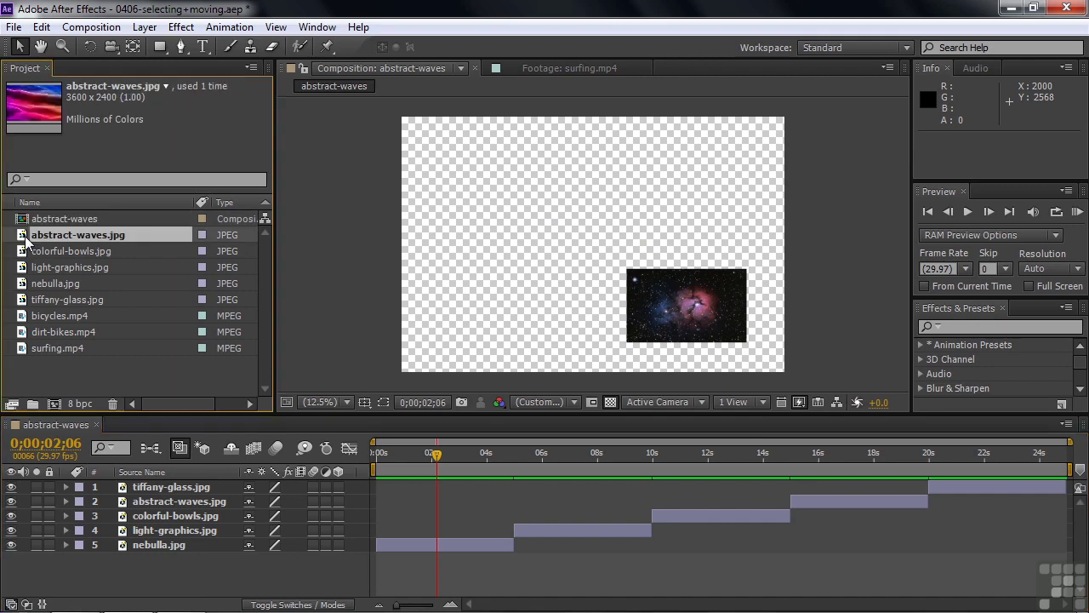
{"action": "left_click", "coordinate": [23, 299], "text": "shift"}
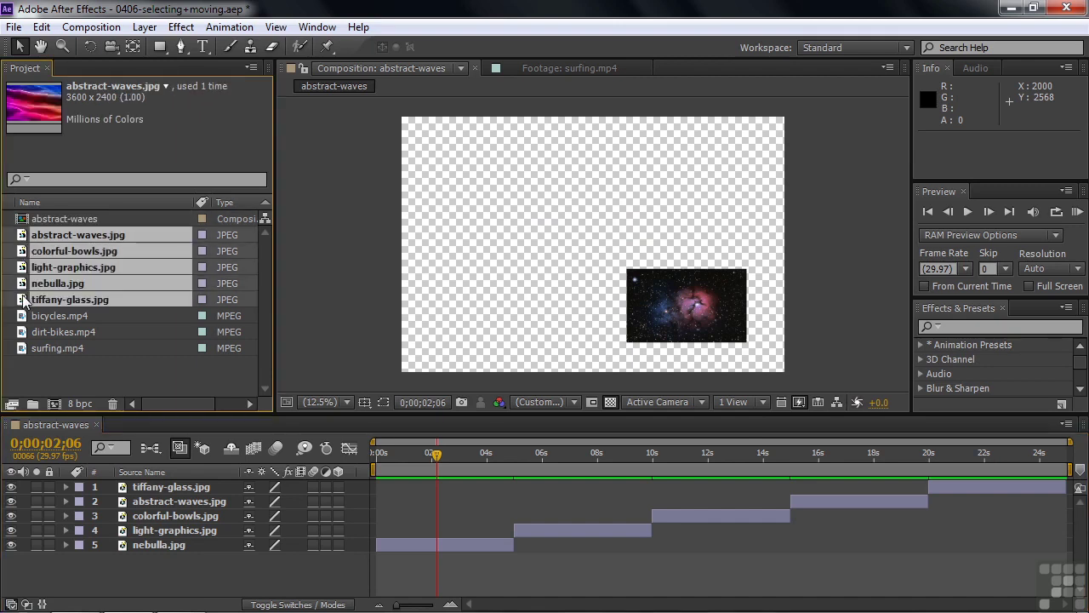
{"action": "right_click", "coordinate": [22, 248]}
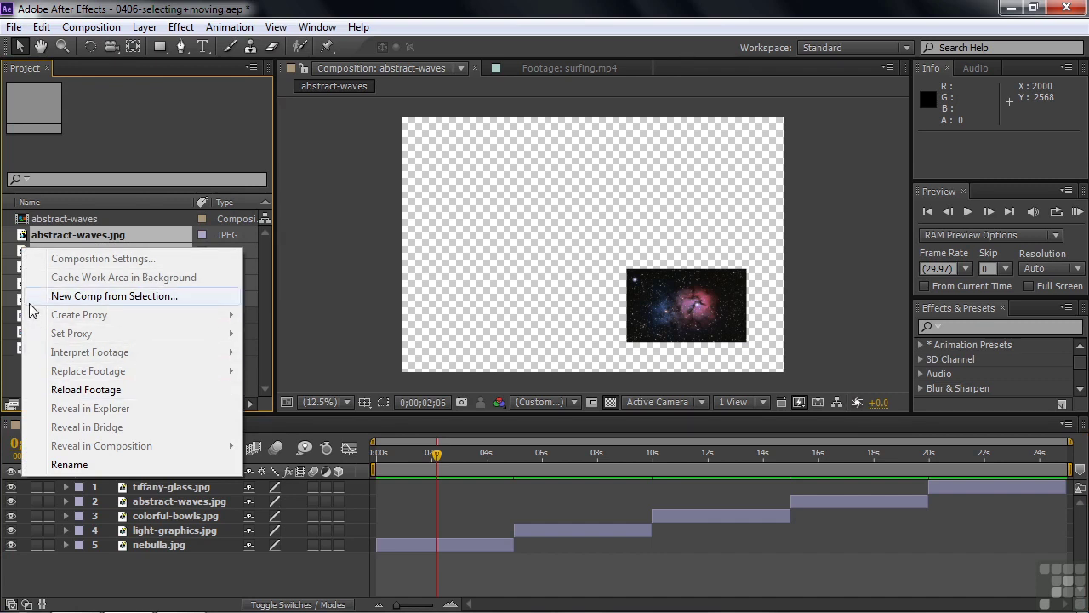
{"action": "left_click", "coordinate": [62, 298]}
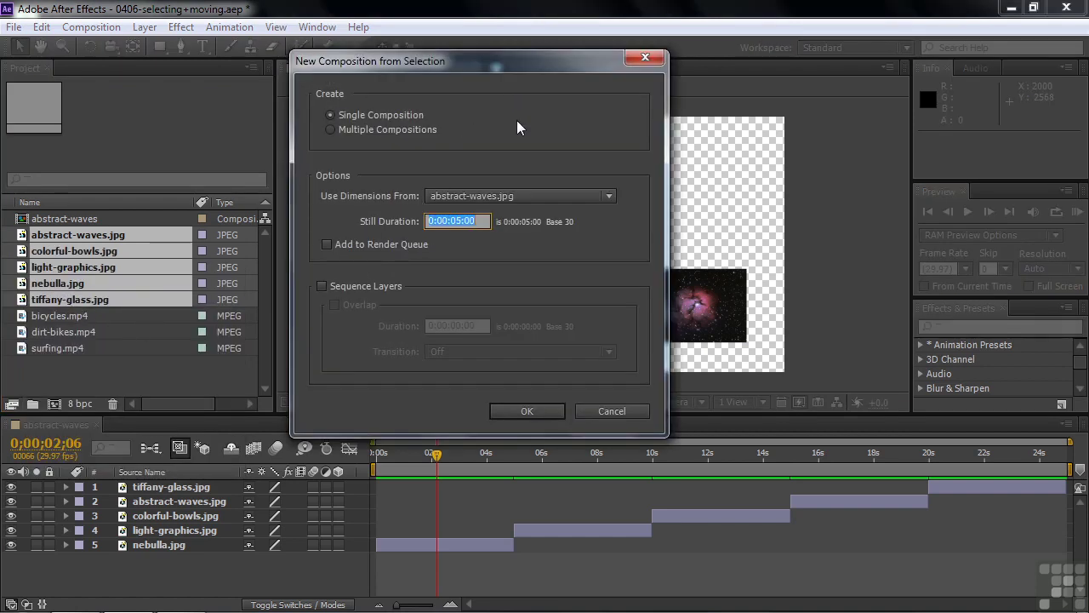
{"action": "left_click", "coordinate": [322, 286]}
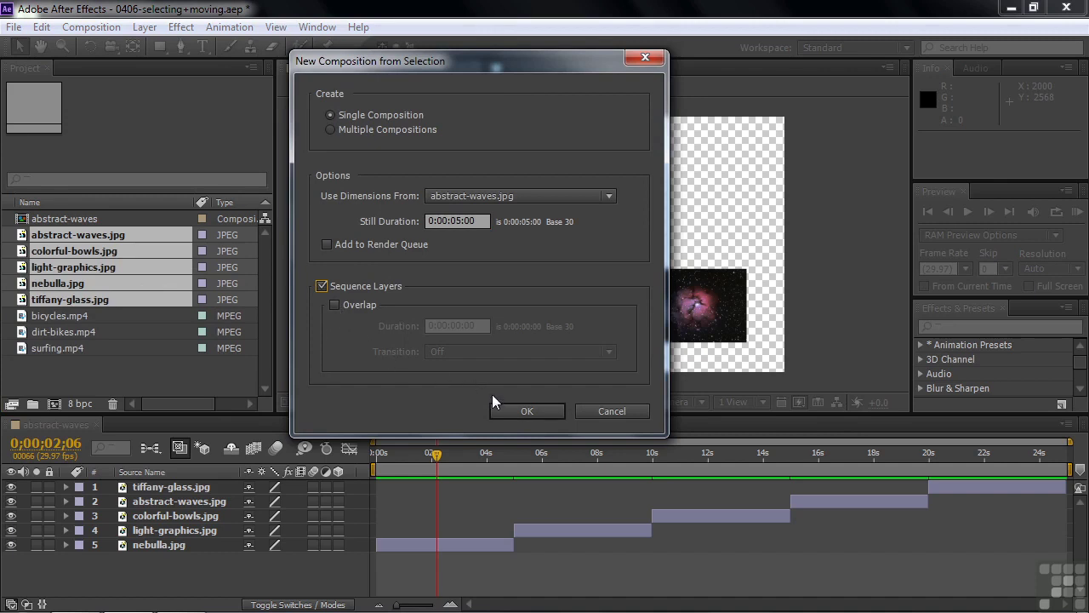
{"action": "left_click", "coordinate": [522, 412]}
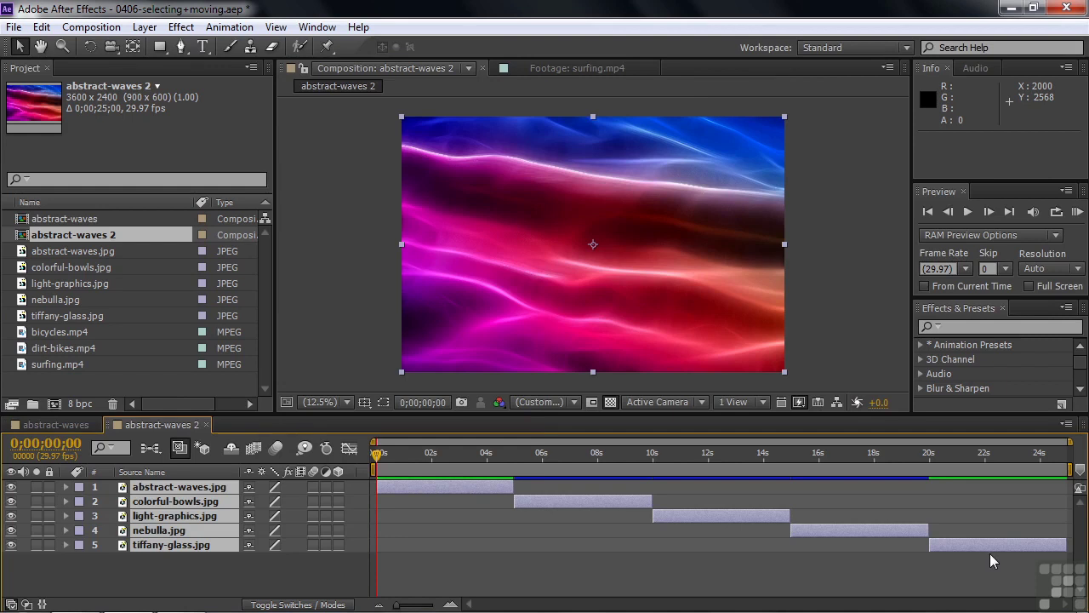
{"action": "left_click_drag", "start_coordinate": [379, 456], "coordinate": [978, 496]}
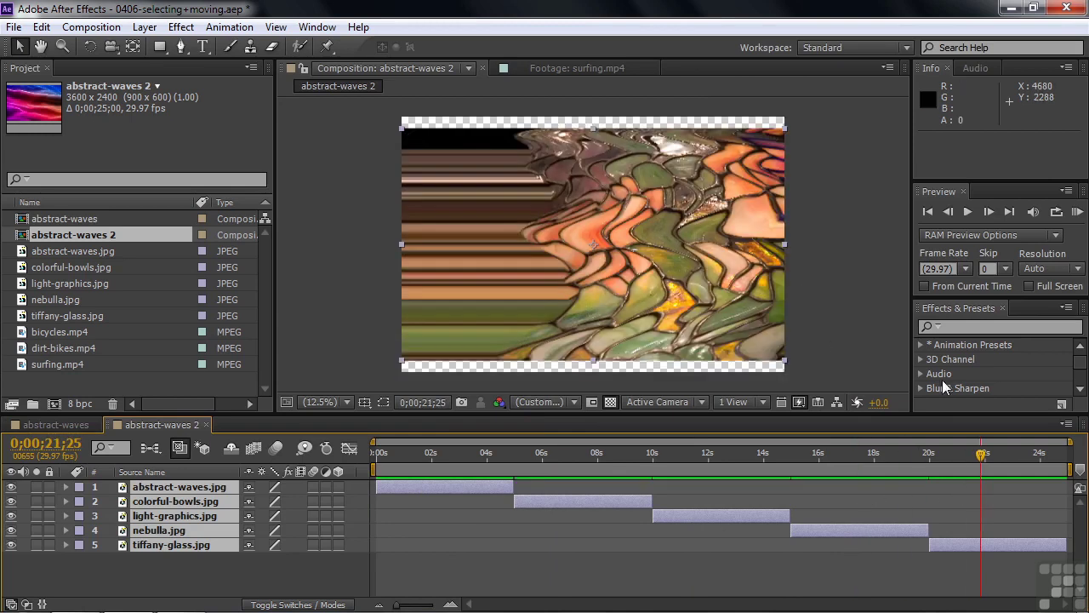
{"action": "left_click_drag", "start_coordinate": [978, 457], "coordinate": [429, 463]}
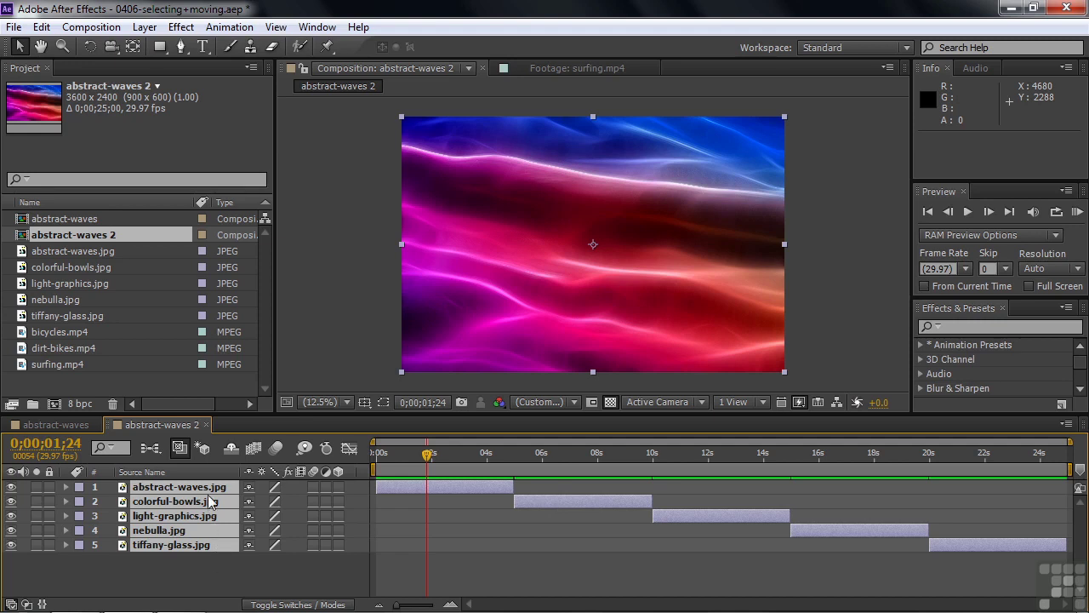
Swap the timing of the first two layers, starting abstract-waves.jpg at 0;00;05;00 and colorful-bowls.jpg at the composition start.
{"action": "left_click_drag", "start_coordinate": [429, 487], "coordinate": [479, 492]}
{"action": "key", "text": "ctrl+z"}
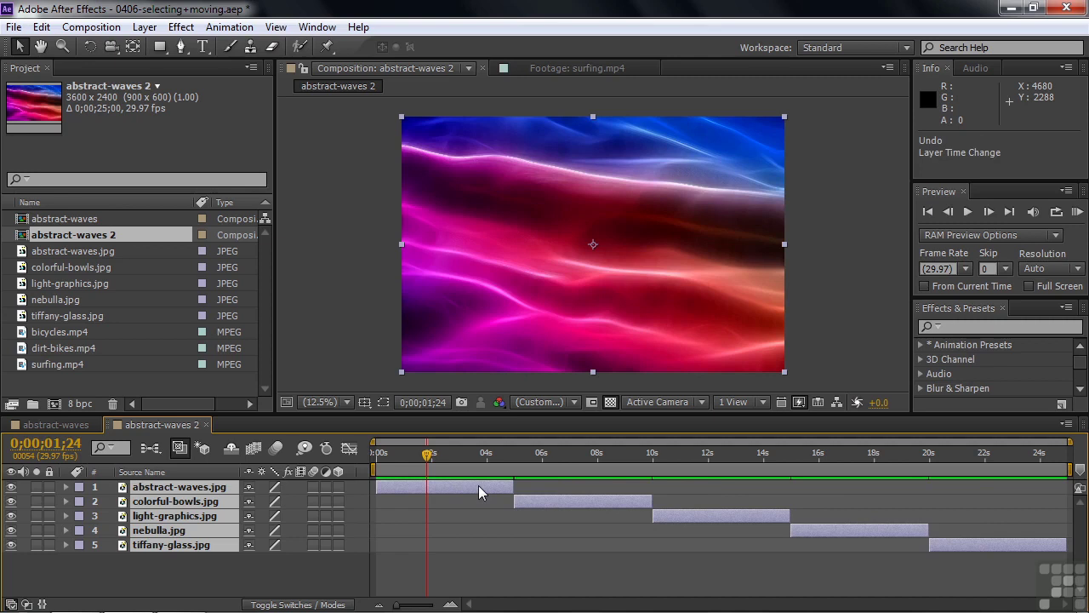
{"action": "left_click", "coordinate": [346, 549]}
{"action": "left_click", "coordinate": [429, 487]}
{"action": "left_click_drag", "start_coordinate": [438, 486], "coordinate": [565, 495]}
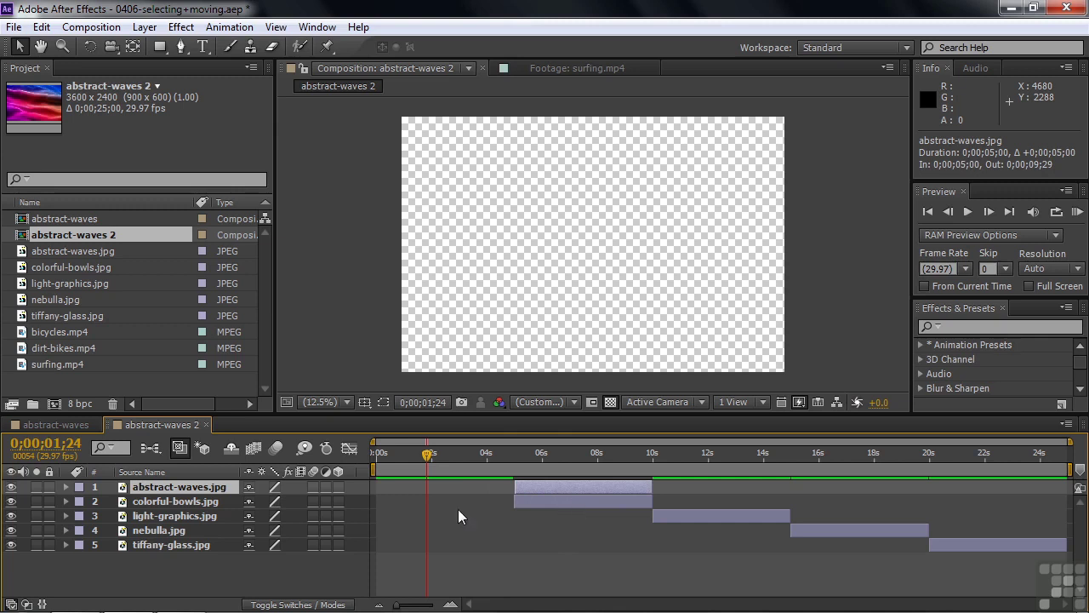
{"action": "left_click_drag", "start_coordinate": [571, 503], "coordinate": [449, 504]}
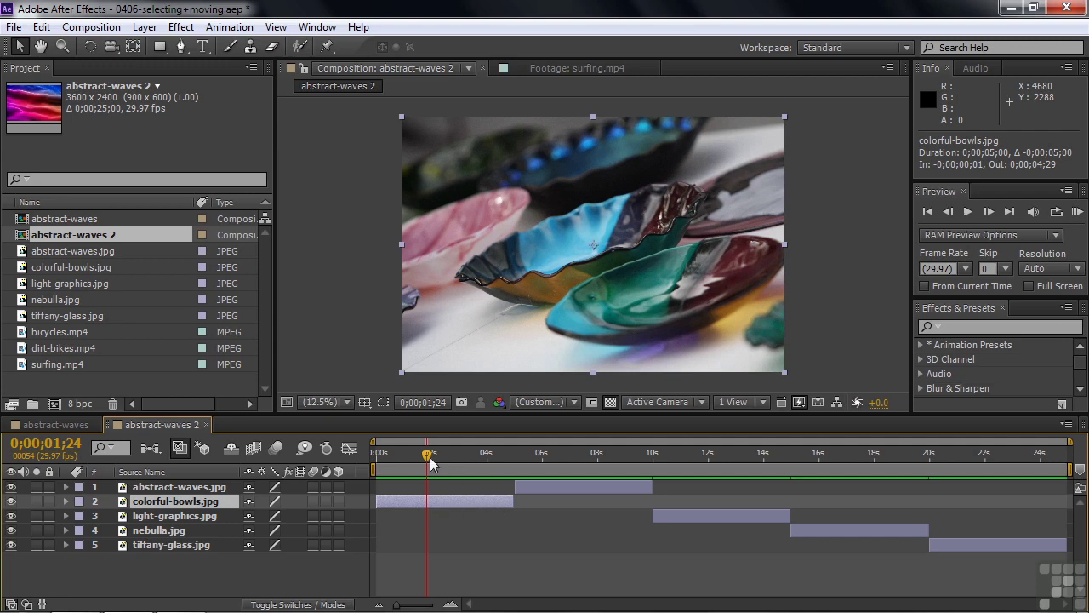
Move the current time to 0;00;12;11 and slide the light-graphics.jpg layer to start there.
{"action": "left_click_drag", "start_coordinate": [427, 455], "coordinate": [716, 462]}
{"action": "left_click", "coordinate": [752, 515]}
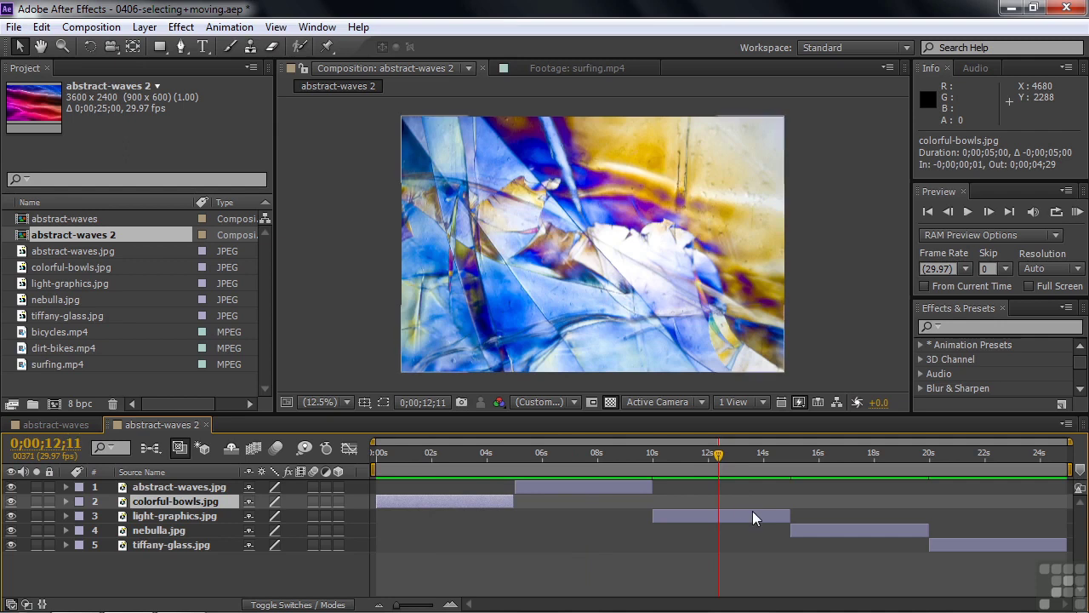
{"action": "left_click_drag", "start_coordinate": [725, 518], "coordinate": [802, 511]}
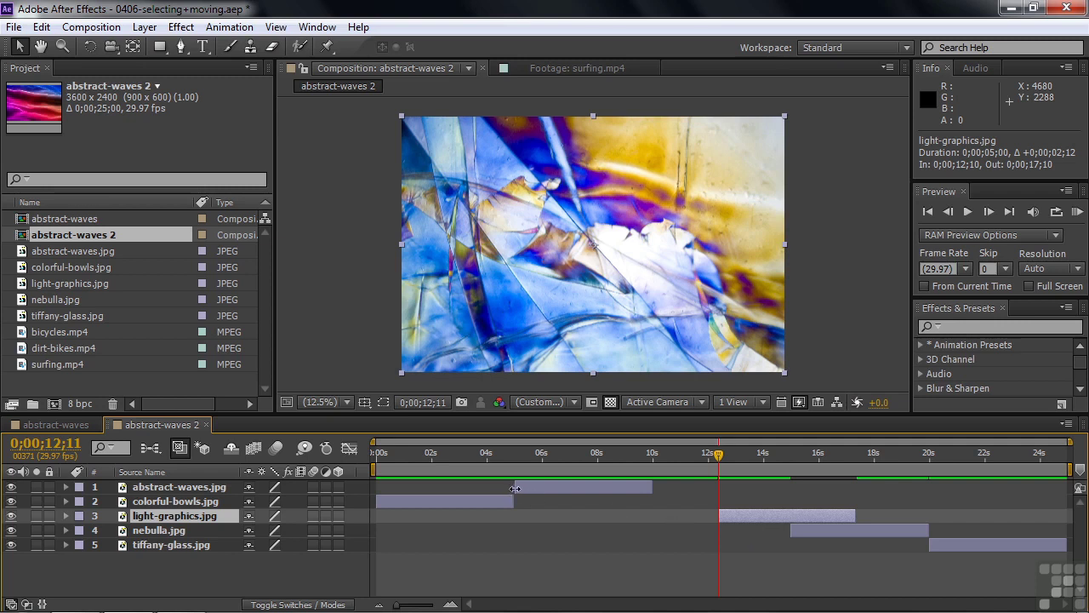
Create a new composition from the bicycles.mp4 footage, matching its settings.
{"action": "left_click", "coordinate": [70, 384]}
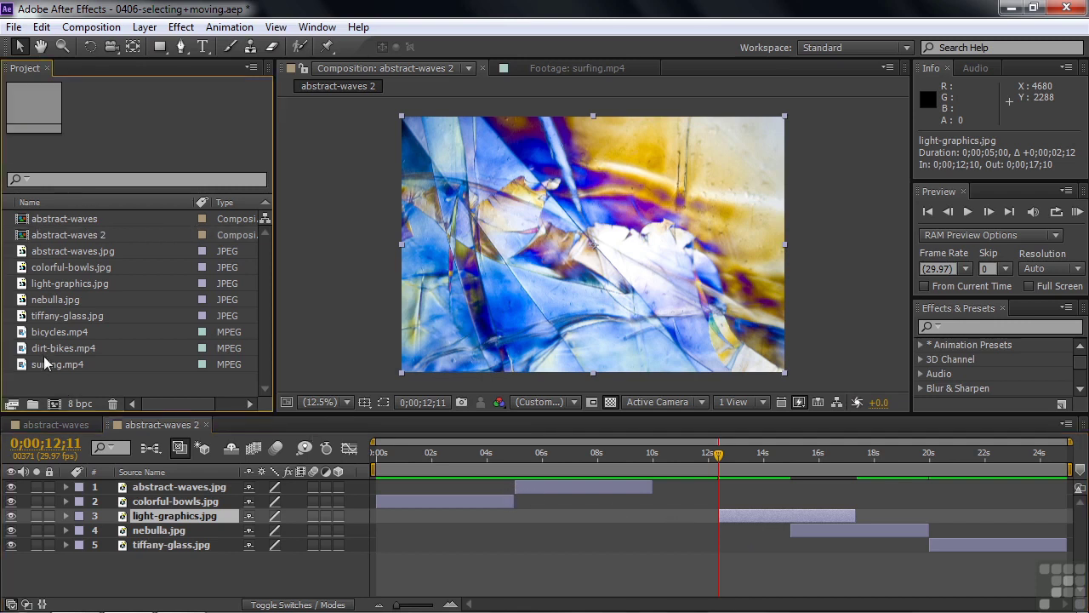
{"action": "left_click", "coordinate": [23, 334]}
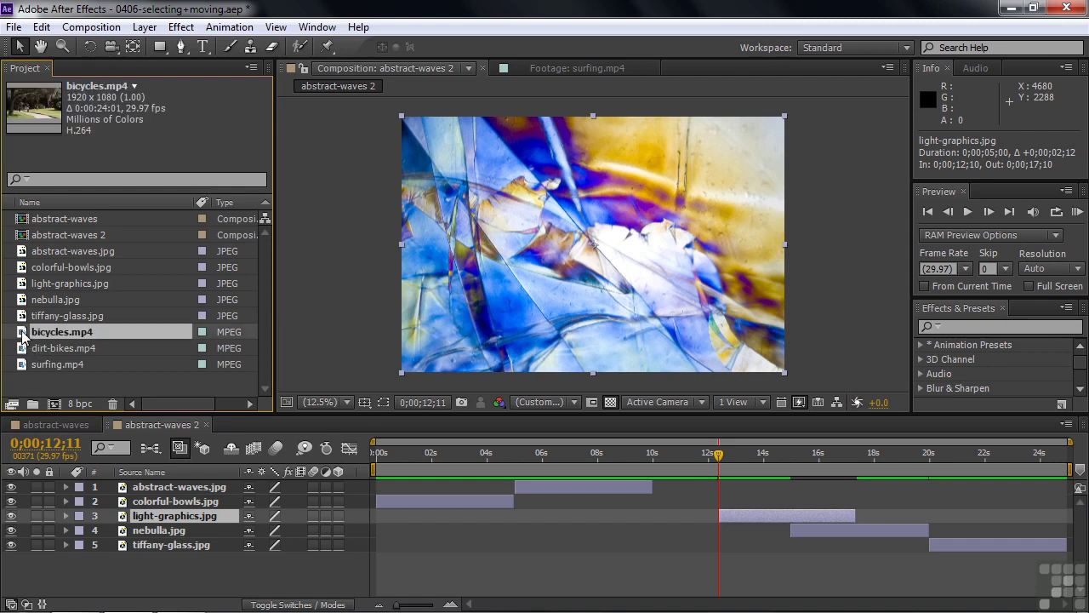
{"action": "left_click", "coordinate": [53, 401]}
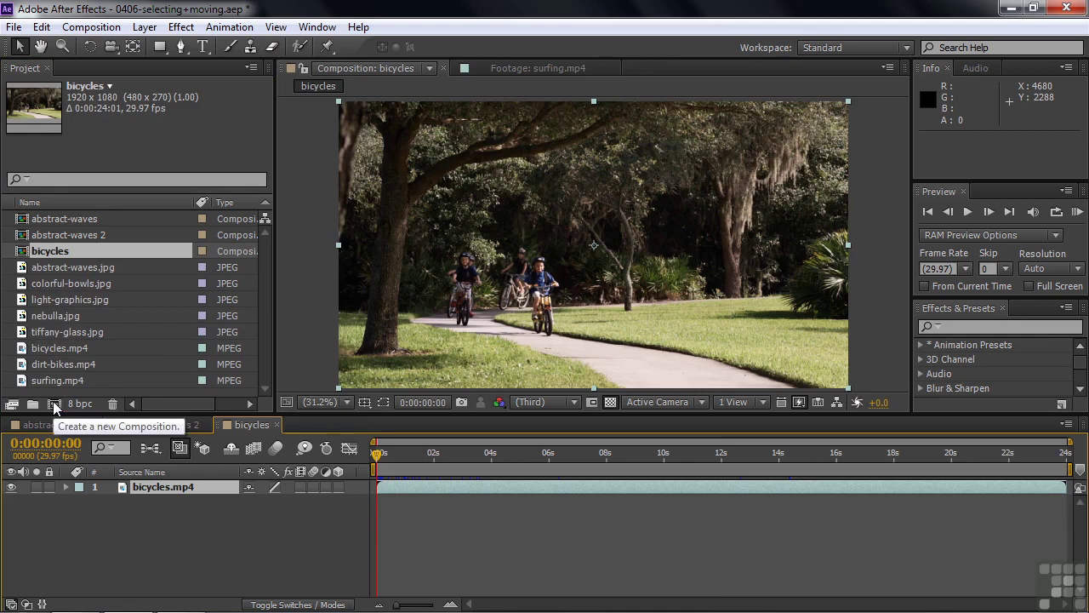
Trim the start of the bicycles.mp4 layer to 0:00:04:21 and slide the trimmed layer back to the composition start.
{"action": "left_click_drag", "start_coordinate": [377, 452], "coordinate": [486, 453]}
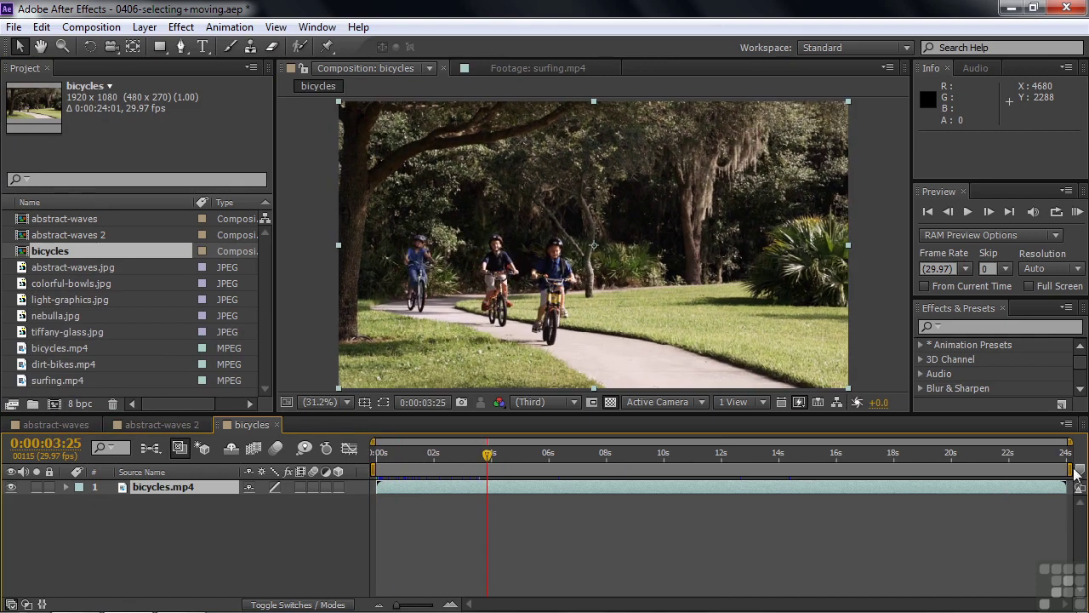
{"action": "left_click", "coordinate": [63, 349]}
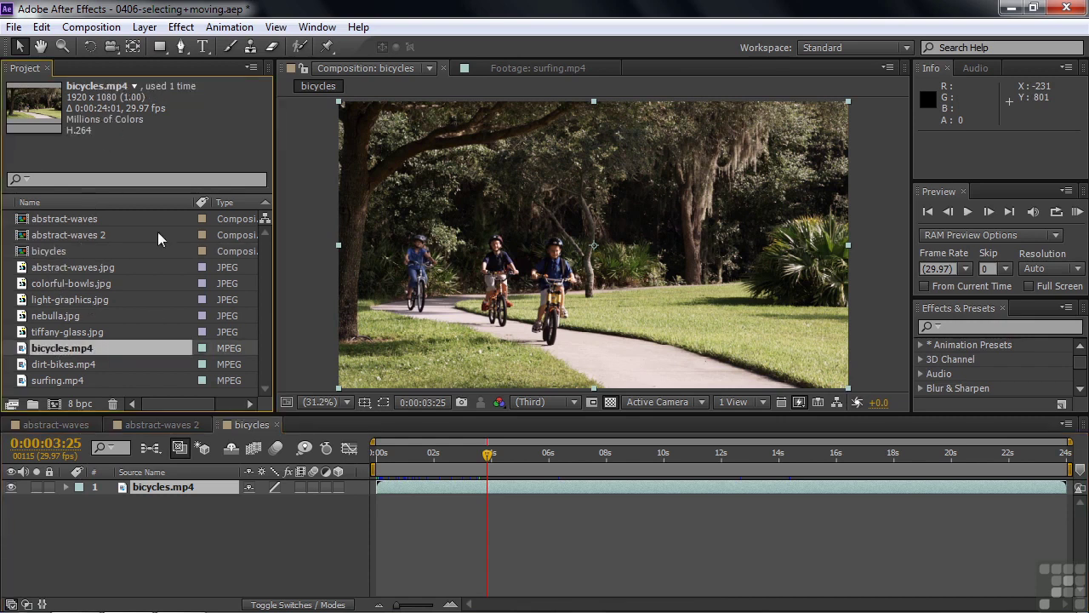
{"action": "left_click_drag", "start_coordinate": [487, 458], "coordinate": [511, 449]}
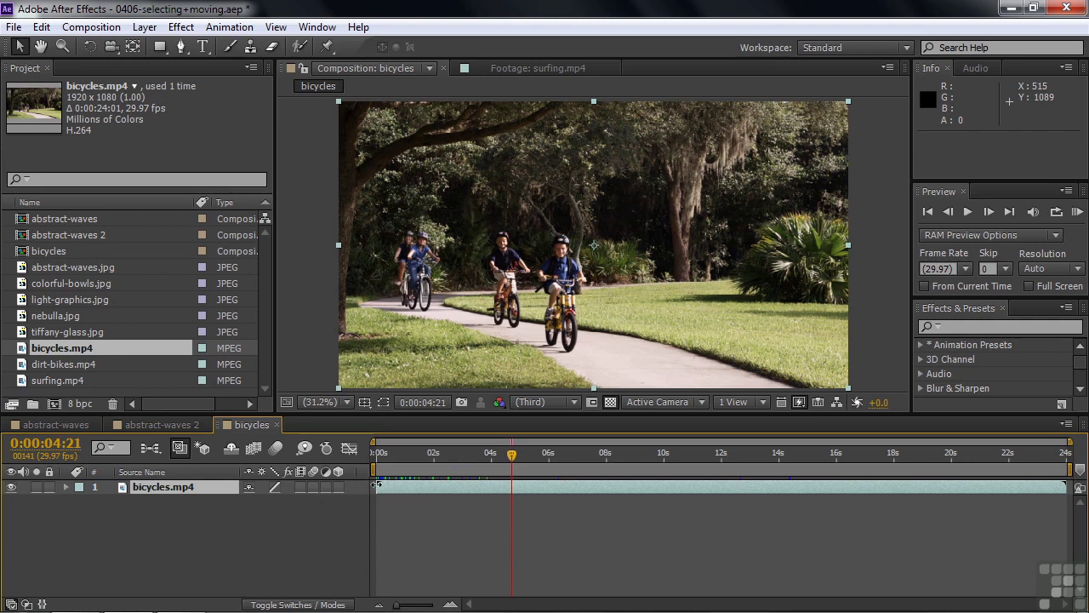
{"action": "left_click_drag", "start_coordinate": [377, 483], "coordinate": [504, 495]}
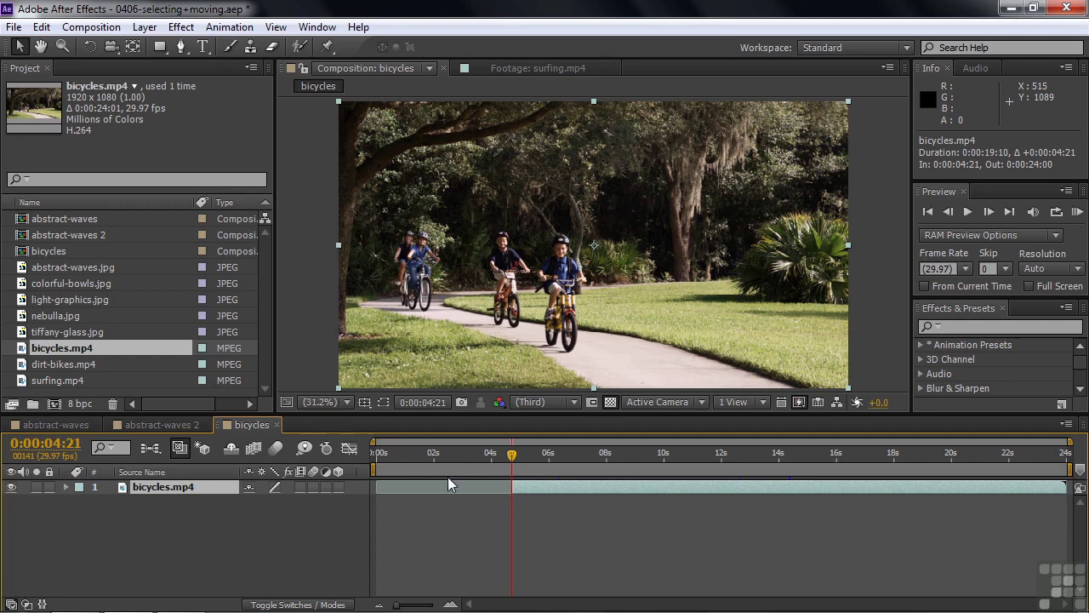
{"action": "left_click_drag", "start_coordinate": [504, 456], "coordinate": [435, 462]}
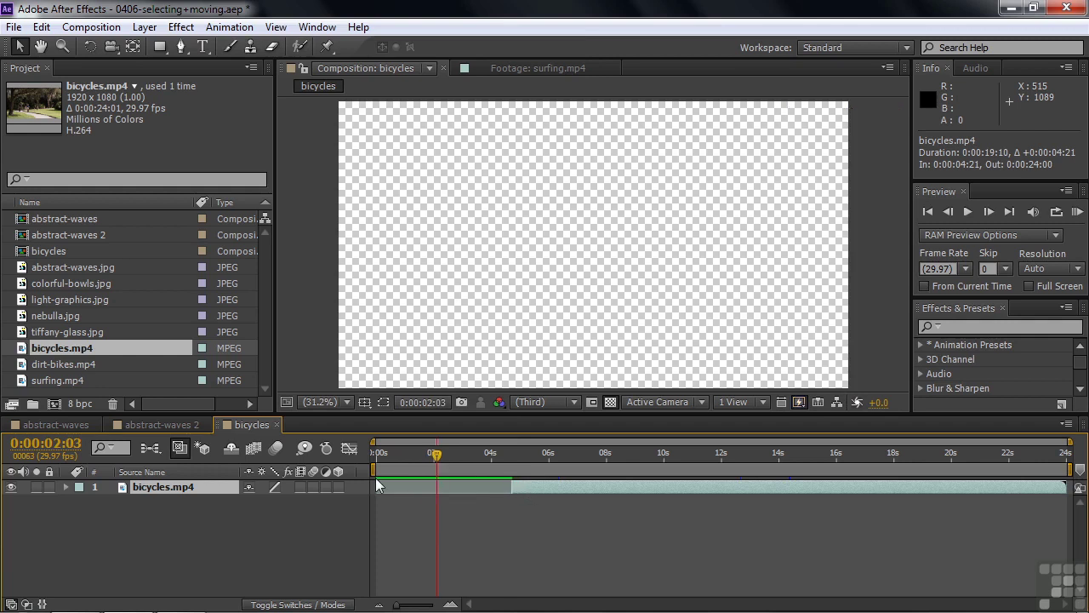
{"action": "left_click_drag", "start_coordinate": [577, 485], "coordinate": [678, 466]}
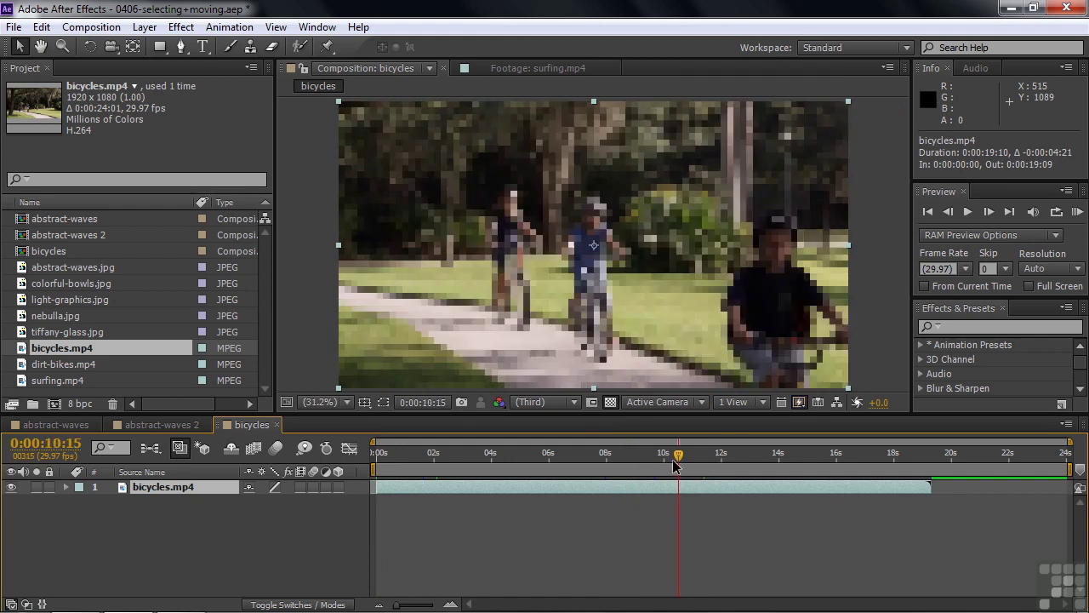
Set the fast preview mode to Fast Draft and trim the end of the bicycles.mp4 layer to 0:00:17:29.
{"action": "left_click", "coordinate": [799, 402]}
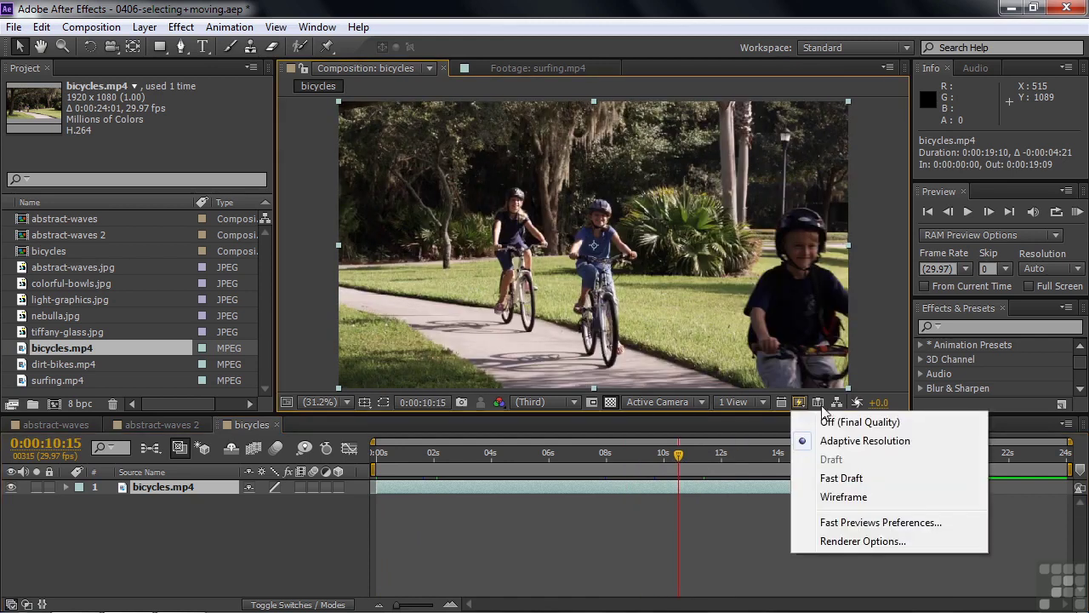
{"action": "left_click", "coordinate": [821, 479]}
{"action": "left_click_drag", "start_coordinate": [675, 457], "coordinate": [892, 453]}
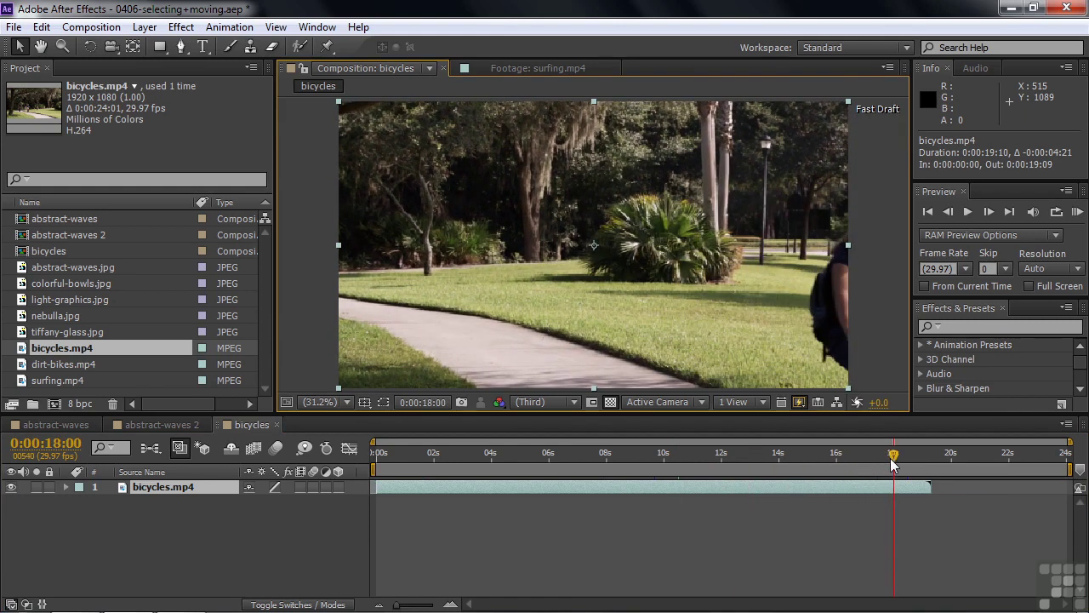
{"action": "left_click_drag", "start_coordinate": [932, 486], "coordinate": [901, 492]}
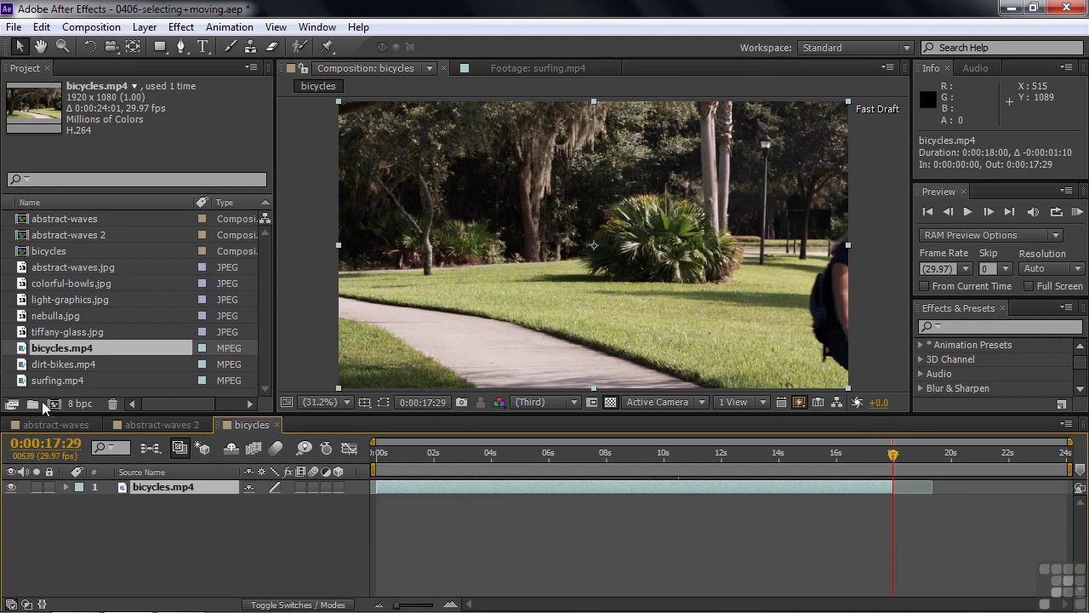
Add dirt-bikes.mp4 below the bicycles.mp4 layer and slide it to start at 0:00:03:13.
{"action": "left_click", "coordinate": [21, 364]}
{"action": "left_click_drag", "start_coordinate": [21, 366], "coordinate": [32, 506]}
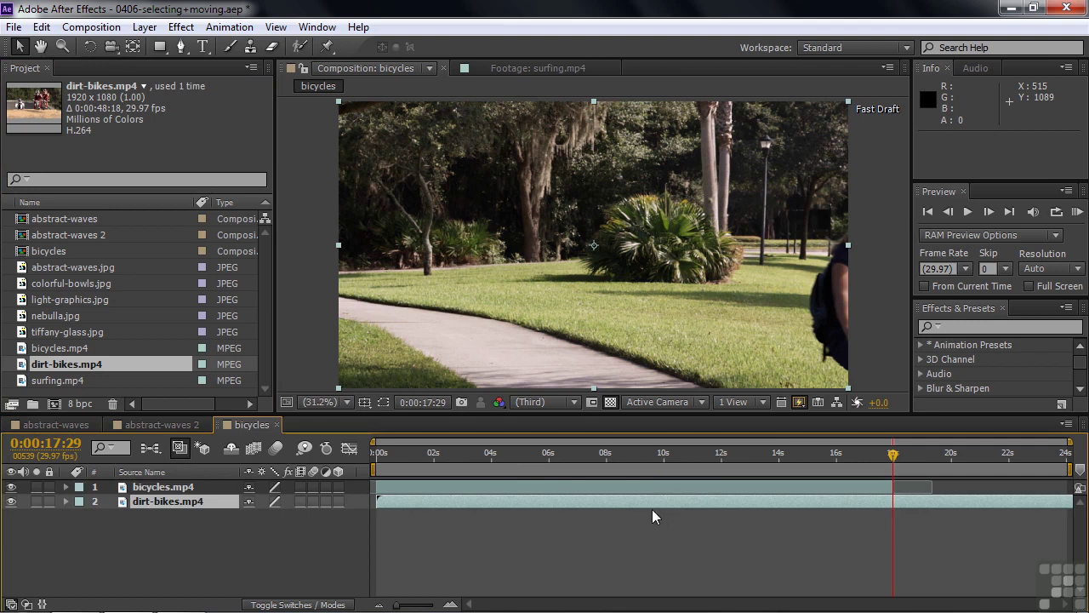
{"action": "left_click_drag", "start_coordinate": [833, 462], "coordinate": [508, 468]}
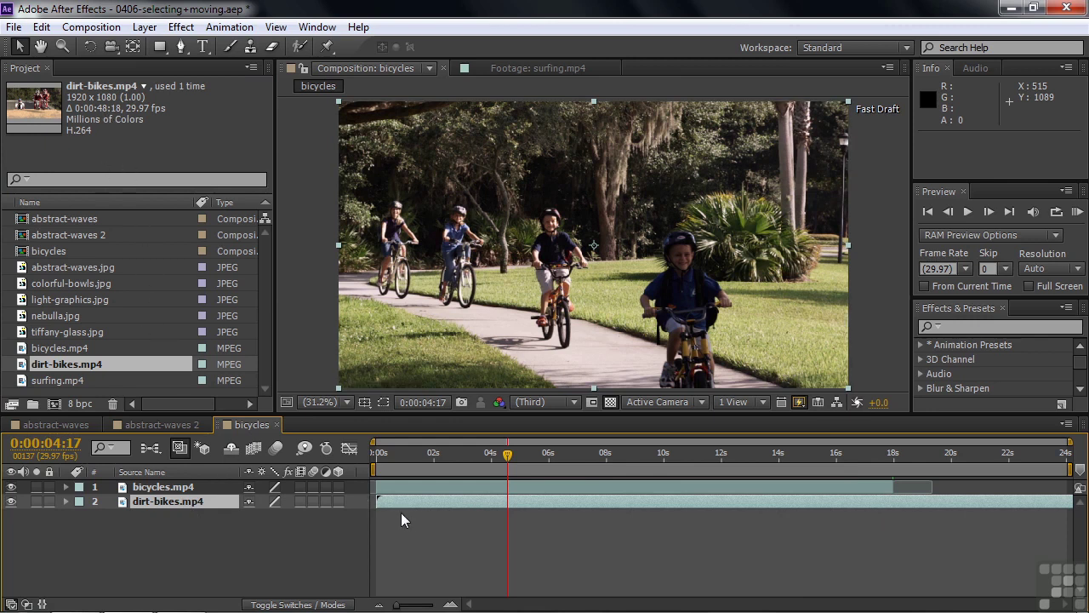
{"action": "left_click_drag", "start_coordinate": [405, 500], "coordinate": [503, 502]}
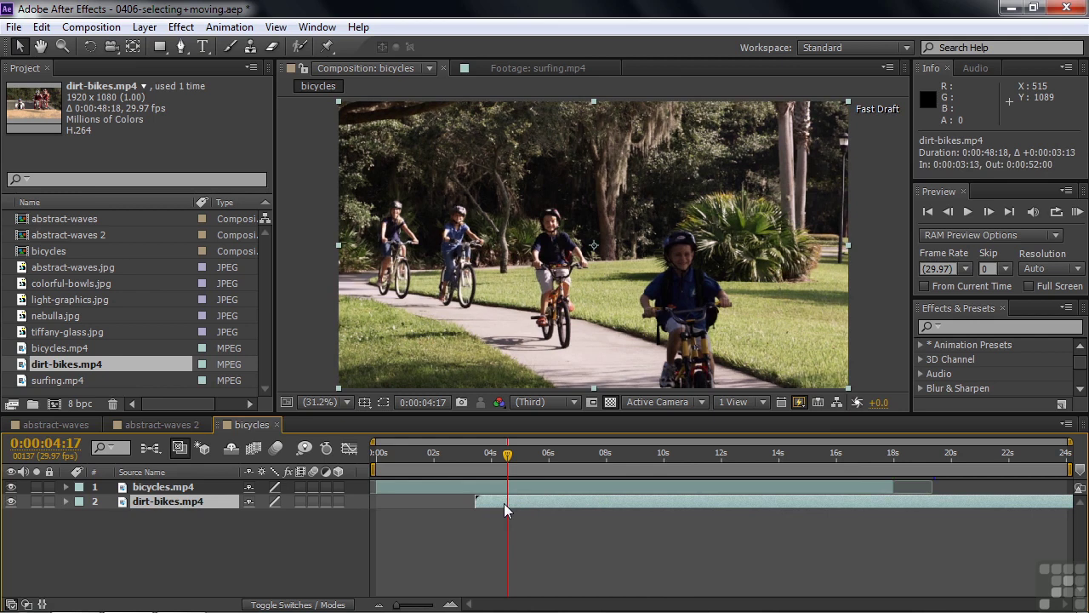
Set the bicycles composition's duration to 0:02:00:00 and show the full duration in the timeline.
{"action": "right_click", "coordinate": [30, 254]}
{"action": "left_click", "coordinate": [72, 261]}
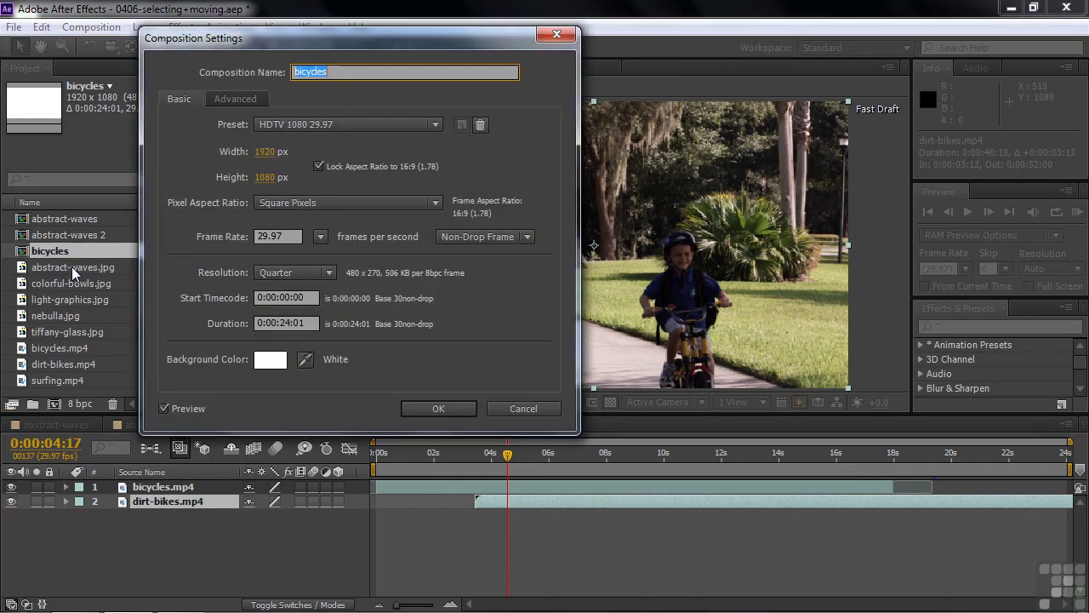
{"action": "left_click", "coordinate": [276, 323]}
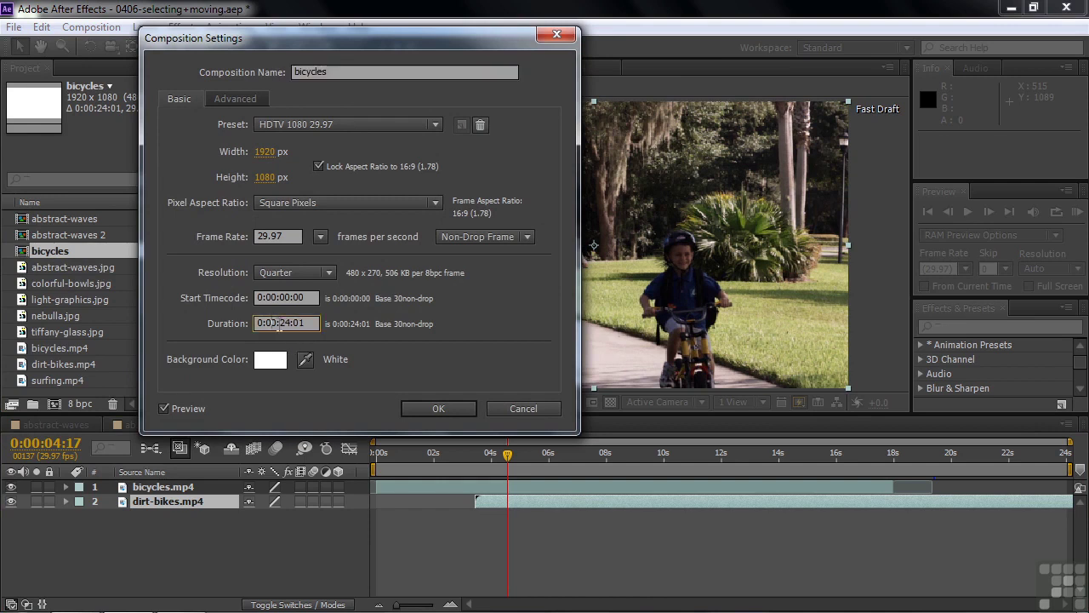
{"action": "left_click", "coordinate": [273, 322]}
{"action": "type", "text": "2:00"}
{"action": "key", "text": "Return"}
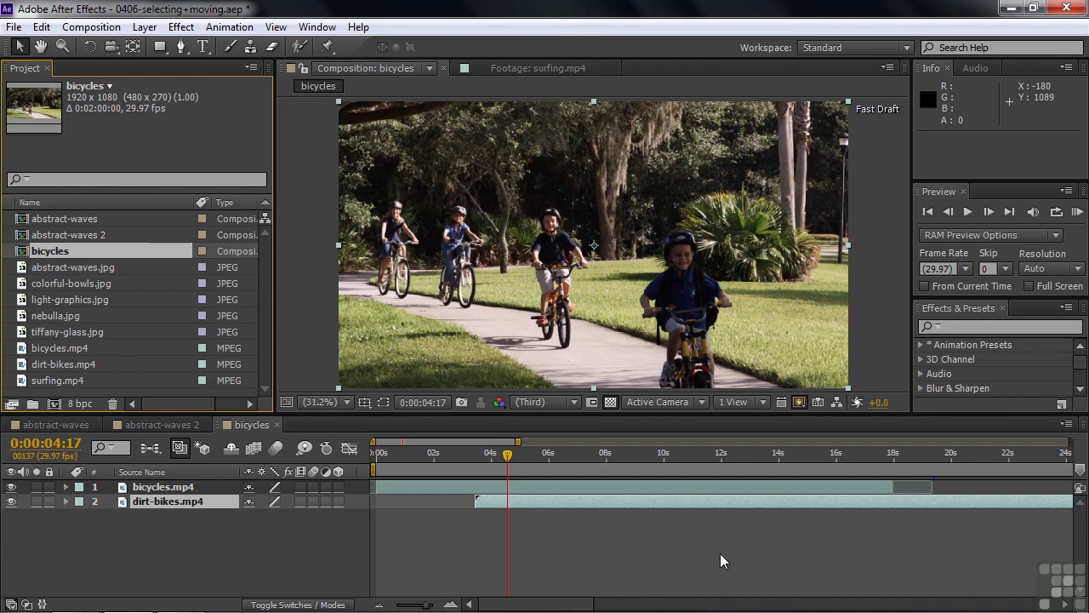
{"action": "left_click", "coordinate": [621, 541]}
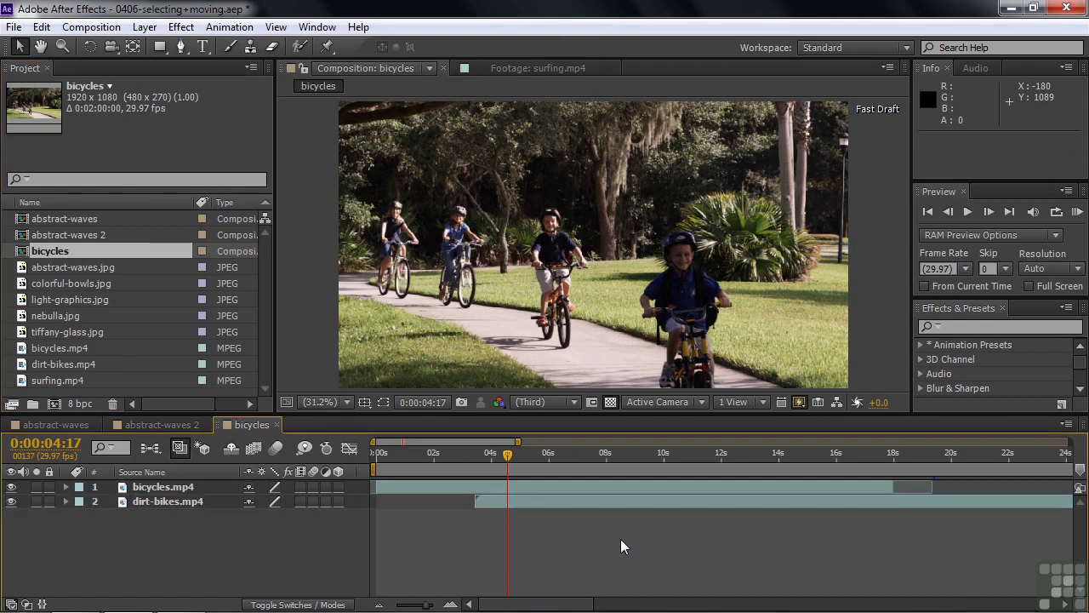
{"action": "key", "text": "semicolon"}
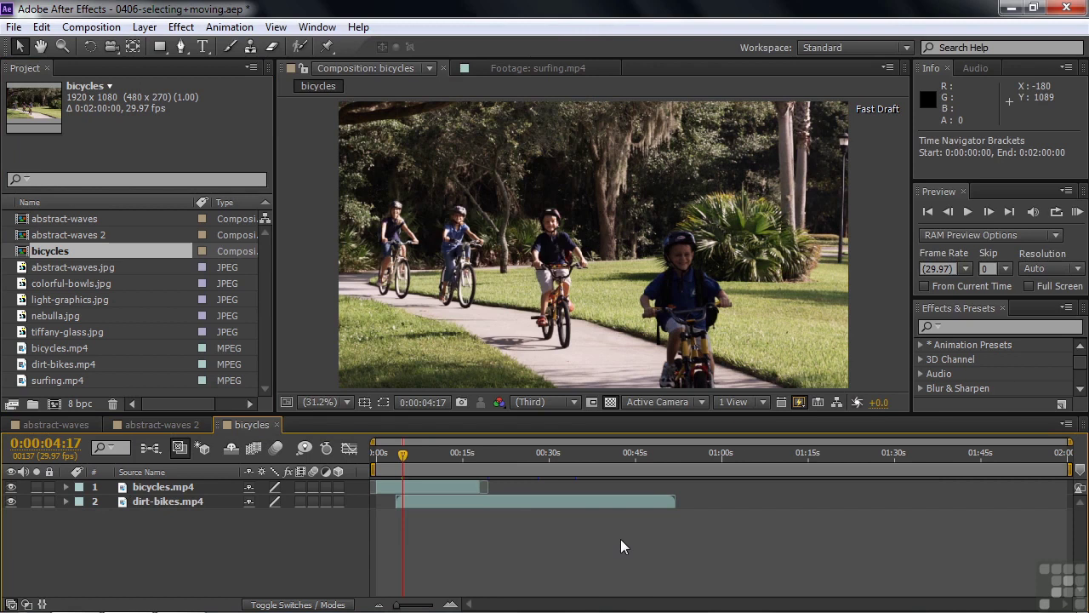
Slide the dirt-bikes.mp4 layer to start at 0:00:29:18 and trim its in point to 0:00:42:17.
{"action": "left_click_drag", "start_coordinate": [508, 502], "coordinate": [657, 503]}
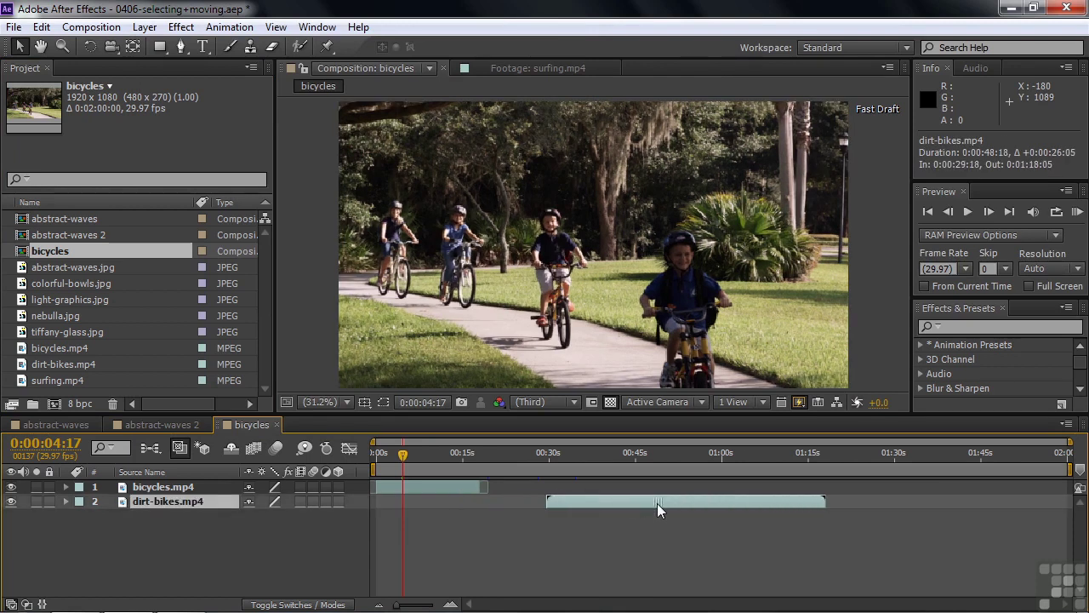
{"action": "left_click", "coordinate": [558, 455]}
{"action": "left_click_drag", "start_coordinate": [557, 455], "coordinate": [621, 455]}
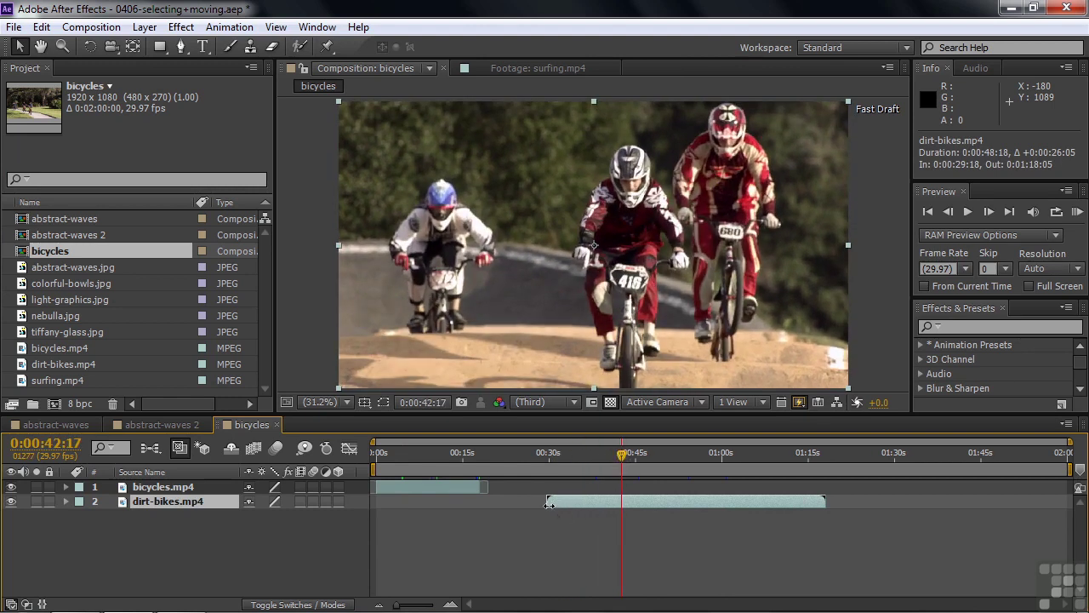
{"action": "left_click_drag", "start_coordinate": [546, 502], "coordinate": [616, 505]}
Trim the end of dirt-bikes.mp4 to 0:01:06:11 and slide the layer to start at 0:00:18:00, right after bicycles.mp4.
{"action": "left_click_drag", "start_coordinate": [623, 455], "coordinate": [762, 462]}
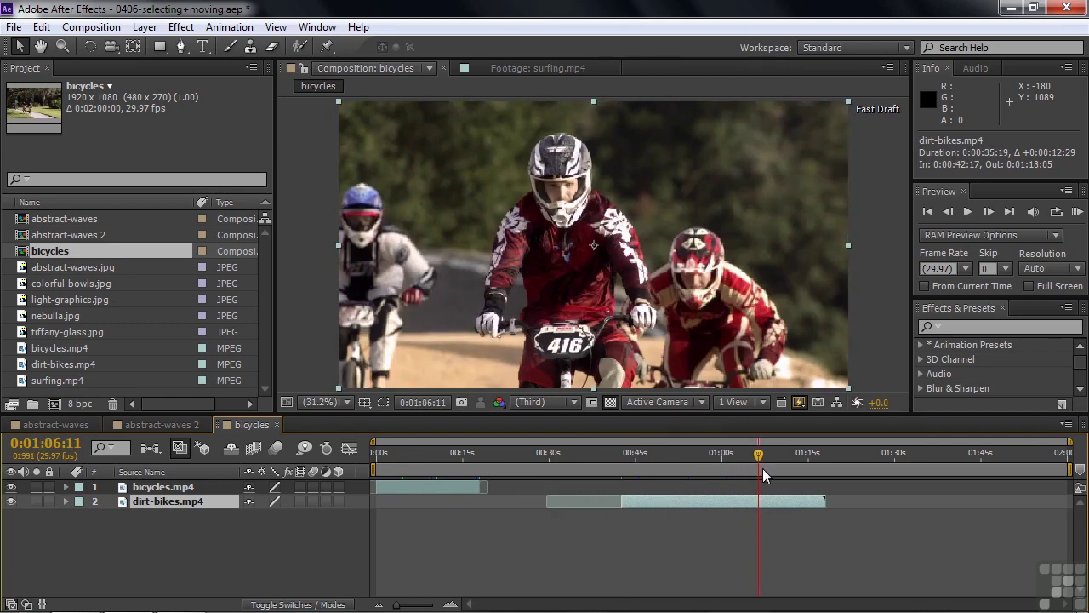
{"action": "left_click_drag", "start_coordinate": [825, 503], "coordinate": [765, 506]}
{"action": "left_click_drag", "start_coordinate": [672, 502], "coordinate": [554, 500]}
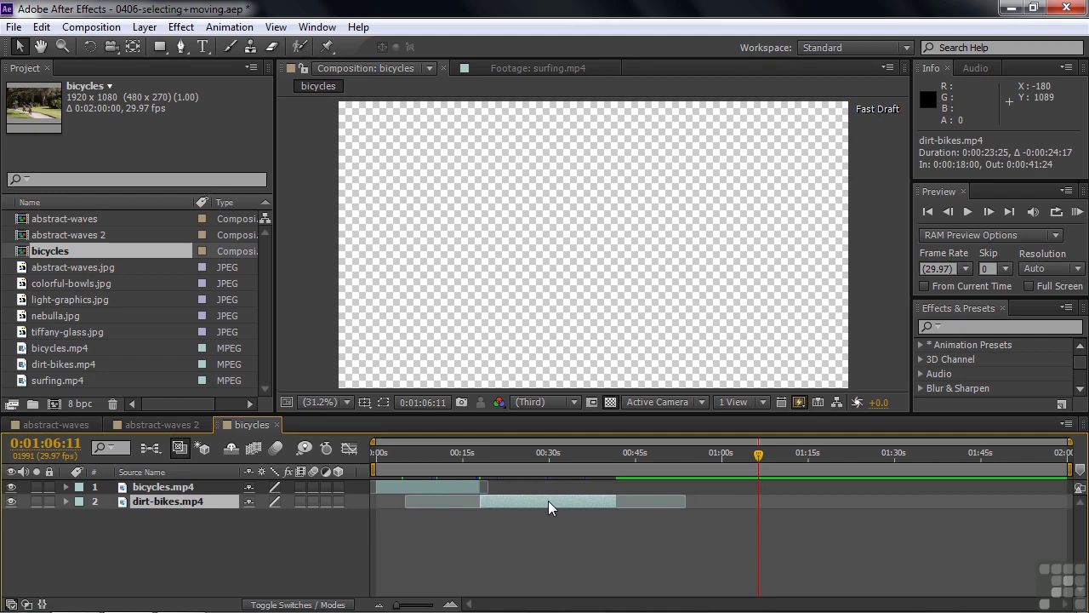
Open the surfing.mp4 footage and set its in point to 0:00:05:12 and out point to 0:00:12:18.
{"action": "double_click", "coordinate": [32, 383]}
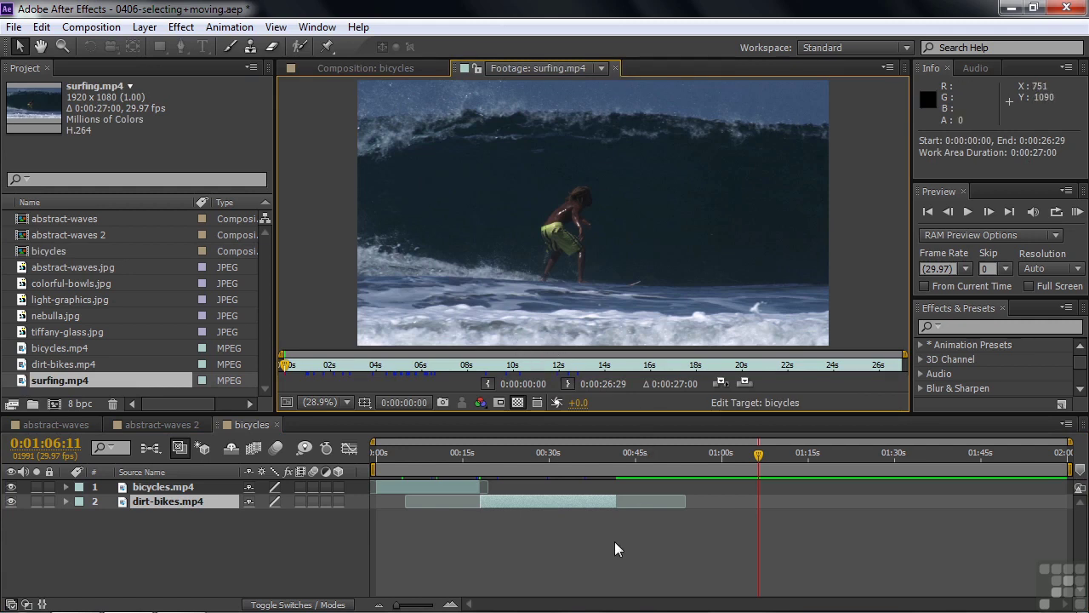
{"action": "left_click_drag", "start_coordinate": [296, 371], "coordinate": [410, 367]}
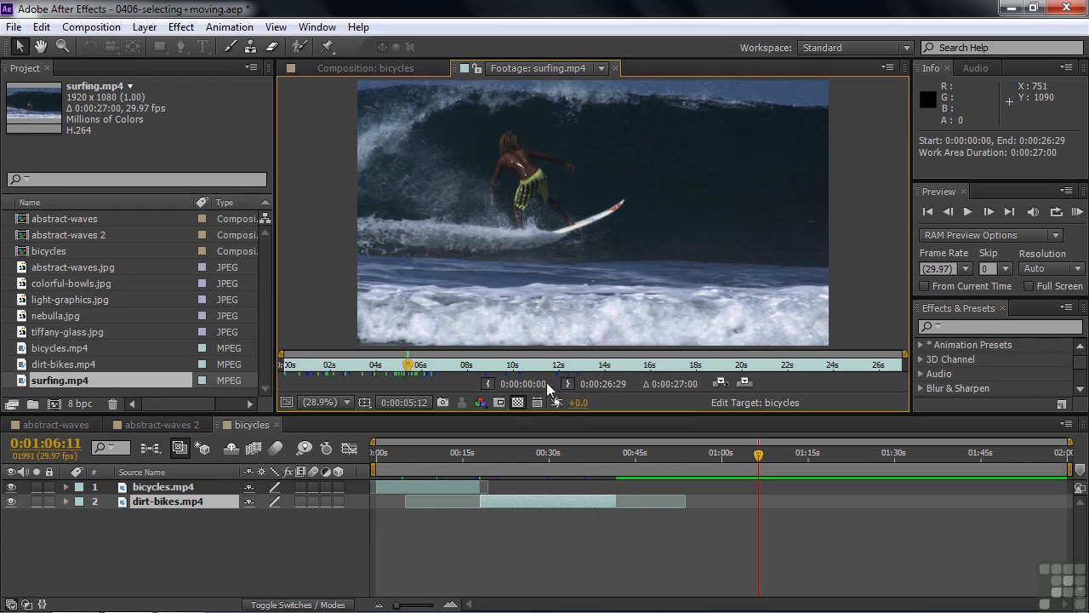
{"action": "left_click", "coordinate": [487, 384]}
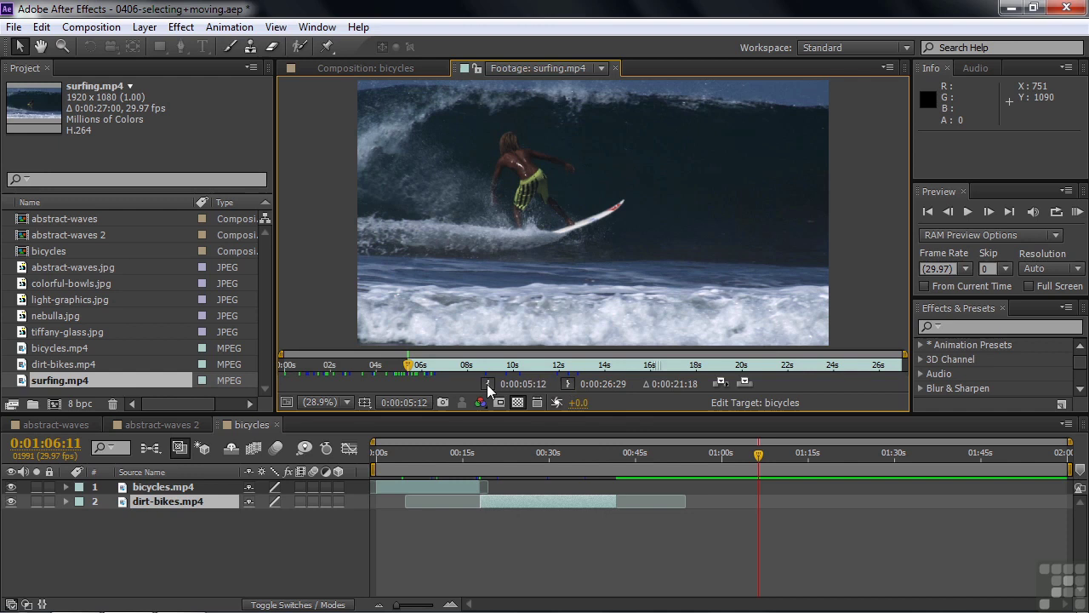
{"action": "mouse_move", "coordinate": [411, 368]}
{"action": "left_mouse_down"}
{"action": "mouse_move", "coordinate": [487, 365]}
{"action": "mouse_move", "coordinate": [558, 403]}
{"action": "mouse_move", "coordinate": [578, 396]}
{"action": "left_mouse_up"}
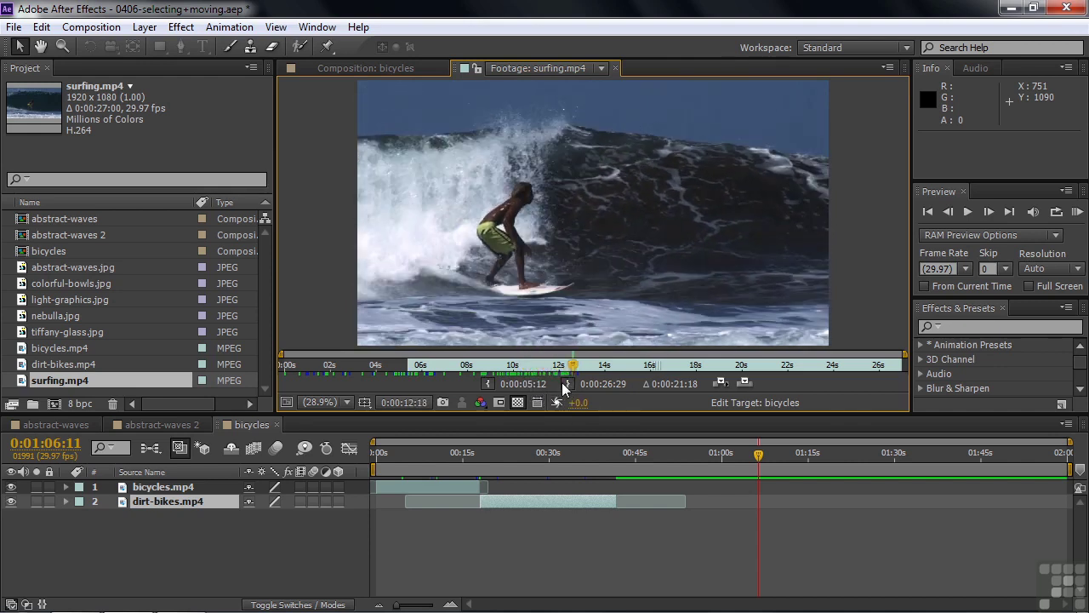
{"action": "left_click", "coordinate": [565, 382]}
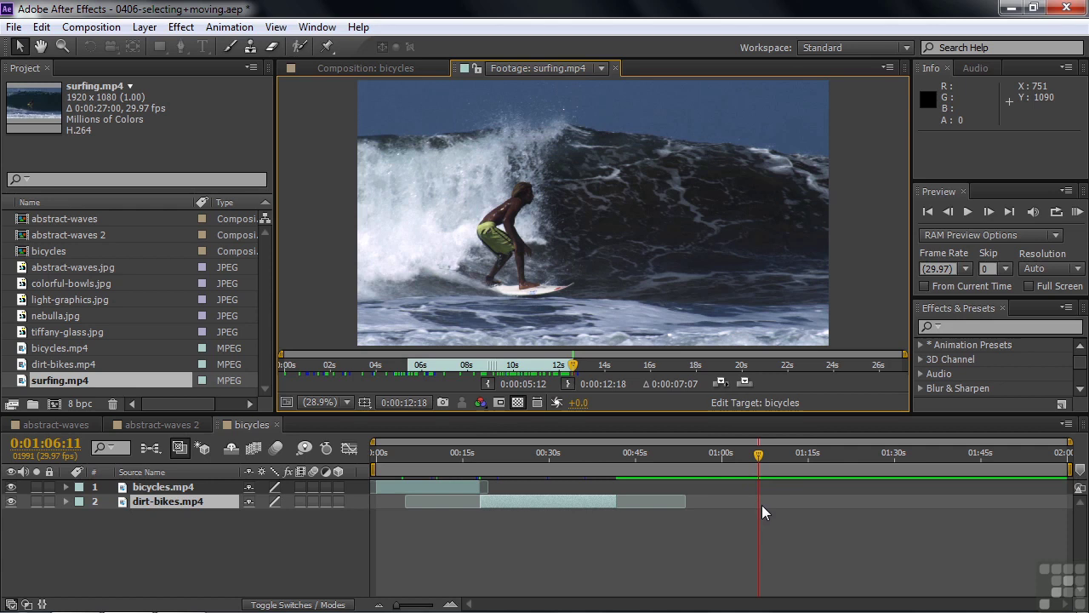
Try an overlay edit of the trimmed surfing.mp4 clip at 0:01:06:11, and undo it.
{"action": "left_click", "coordinate": [745, 383]}
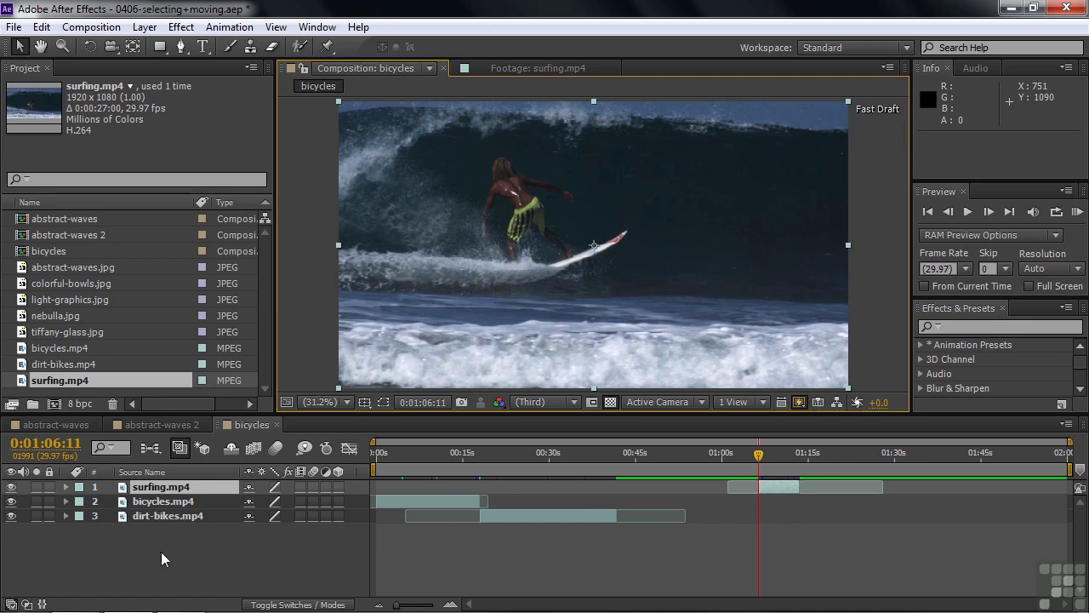
{"action": "key", "text": "ctrl+z"}
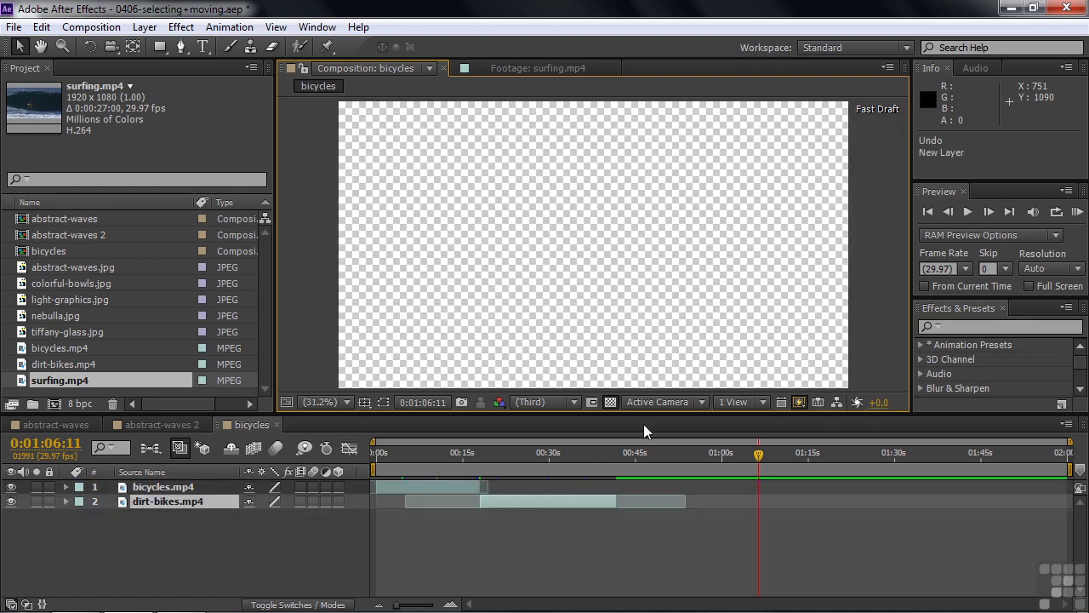
Move the current time to 0:00:41:25, the first frame after the dirt-bikes.mp4 layer ends, checking it frame by frame.
{"action": "left_click_drag", "start_coordinate": [759, 452], "coordinate": [617, 462]}
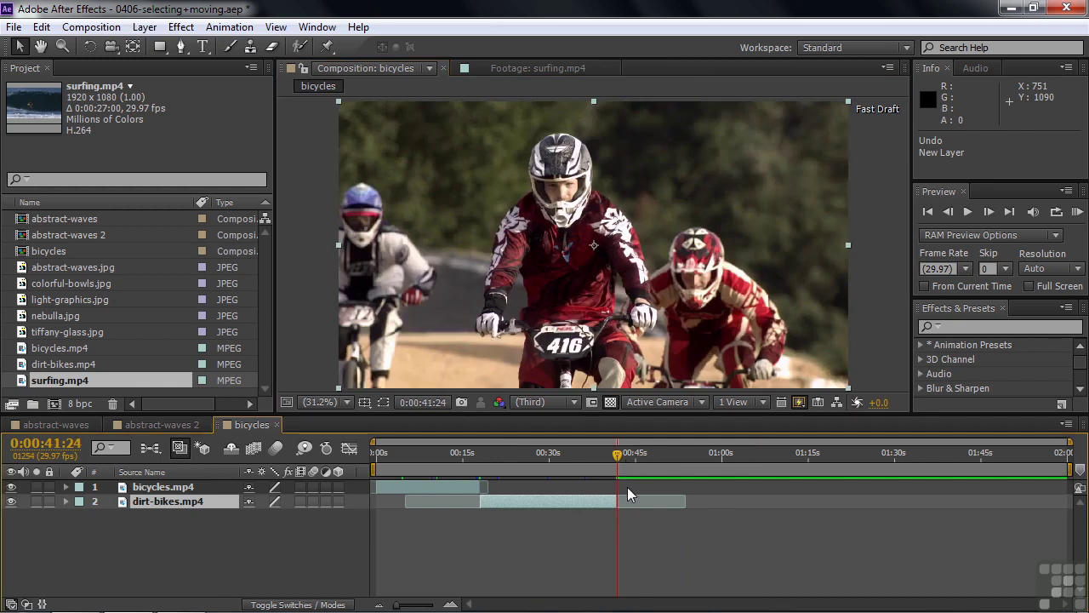
{"action": "key", "text": "semicolon"}
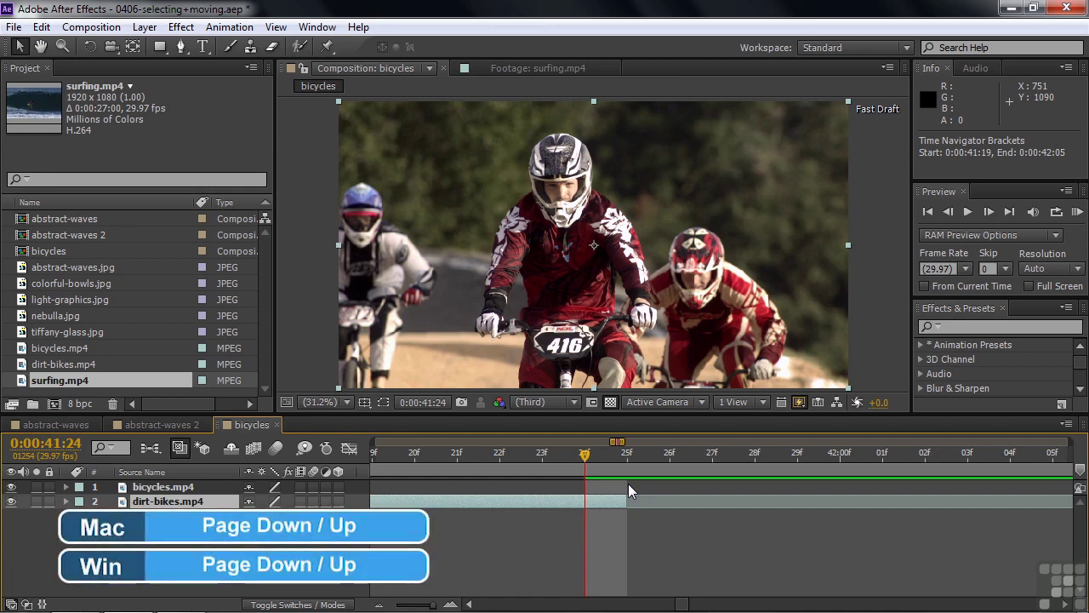
{"action": "key", "text": "Page_Down"}
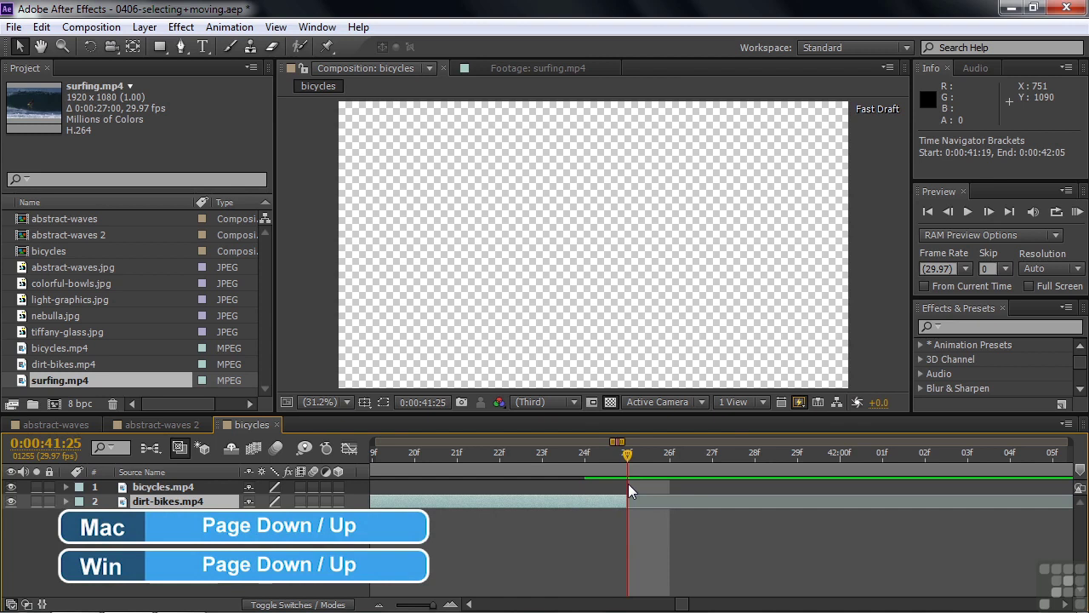
{"action": "key", "text": "Page_Up"}
{"action": "key", "text": "Page_Down"}
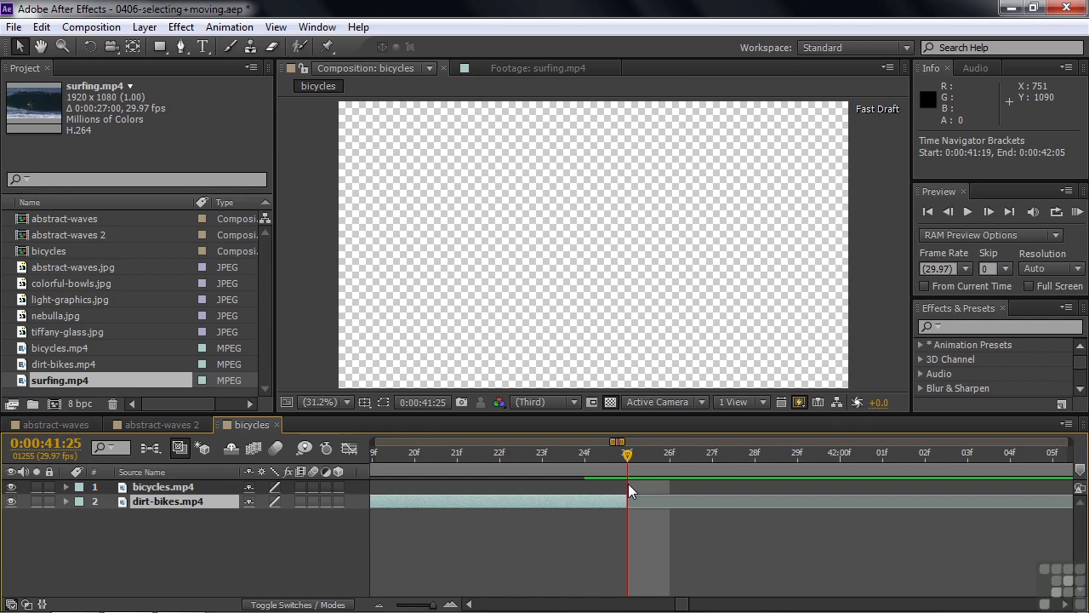
{"action": "key", "text": "semicolon"}
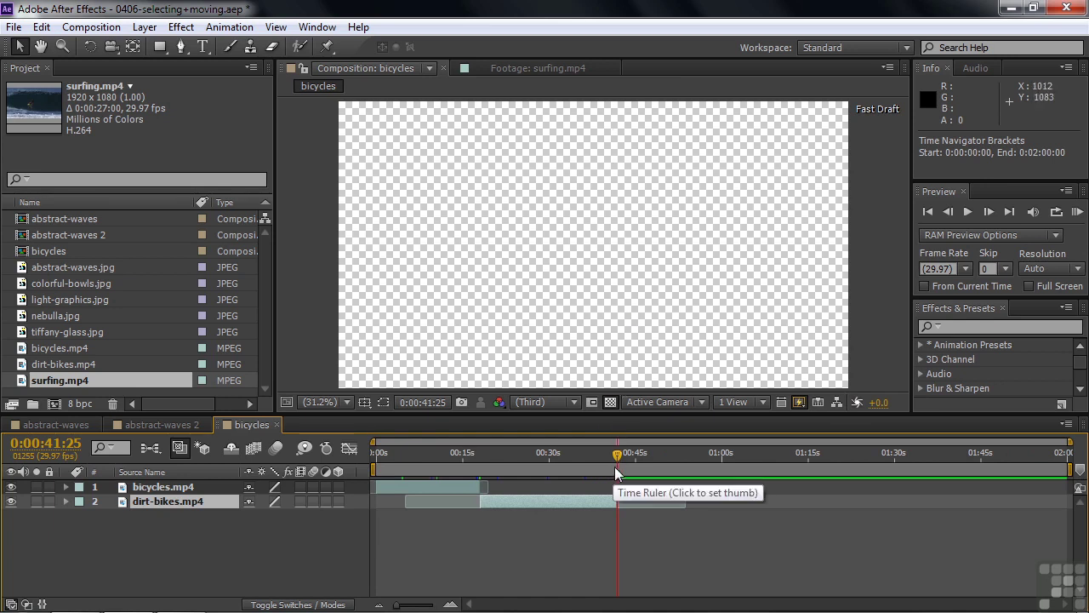
Overlay the trimmed surfing.mp4 clip into the composition at 0:00:41:25 and play the transition from 0:00:39:14.
{"action": "left_click", "coordinate": [523, 67]}
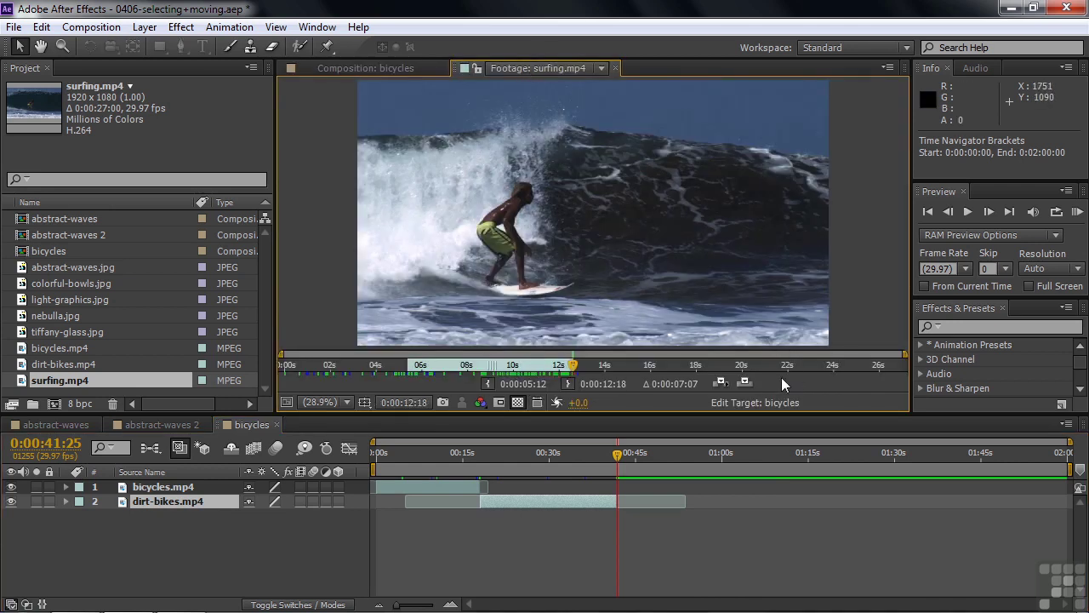
{"action": "left_click", "coordinate": [745, 382]}
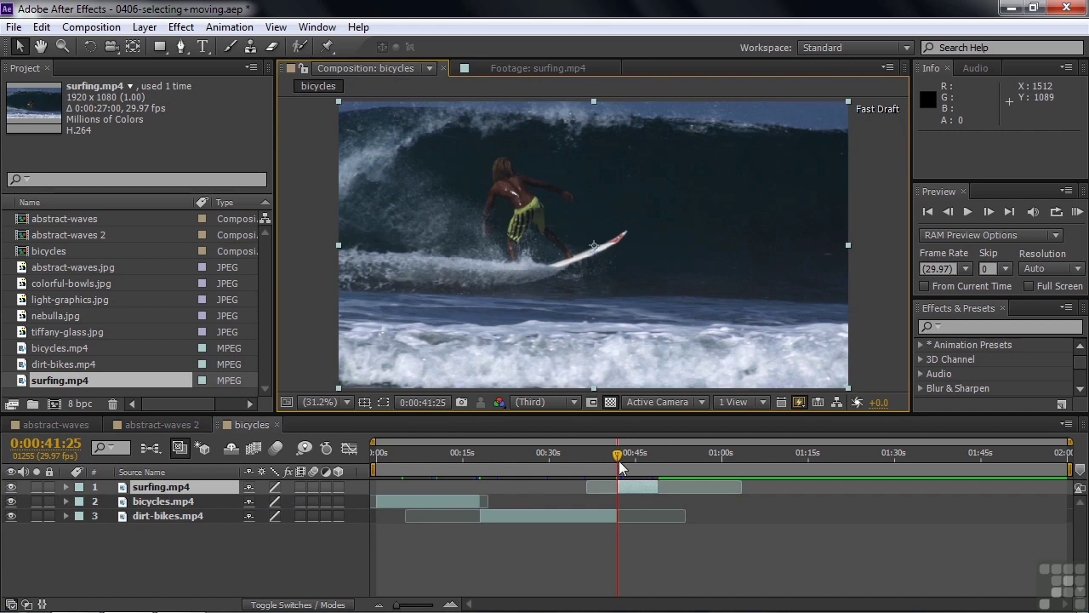
{"action": "left_click_drag", "start_coordinate": [617, 455], "coordinate": [602, 456]}
{"action": "key", "text": "space"}
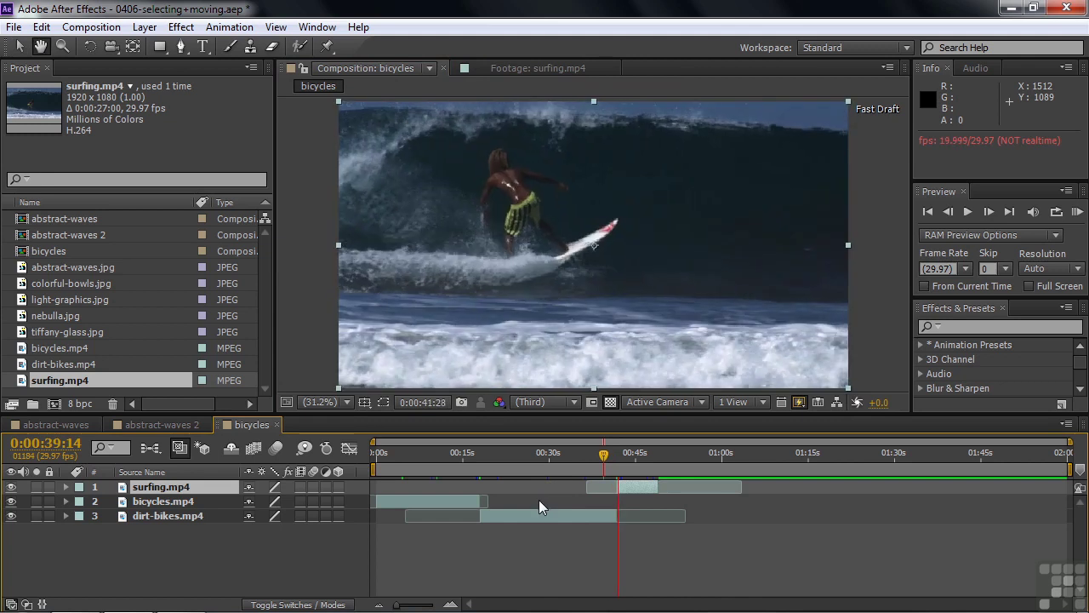
{"action": "key", "text": "space"}
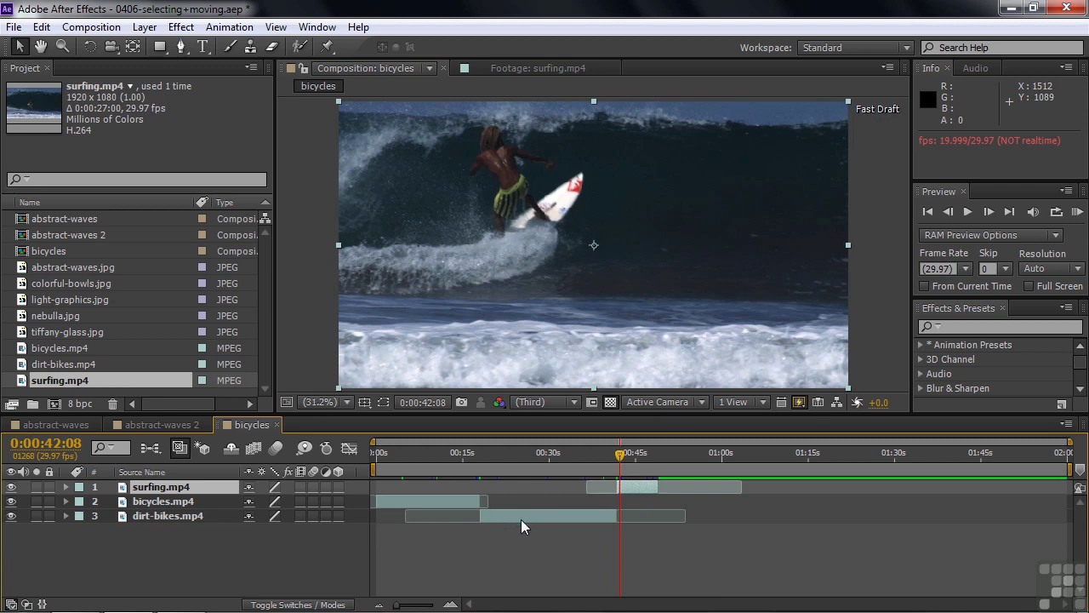
Move the surfing.mp4 layer below dirt-bikes.mp4 in the layer stack and scrub back to 0:00:21:04.
{"action": "left_click_drag", "start_coordinate": [123, 492], "coordinate": [129, 535]}
{"action": "left_click_drag", "start_coordinate": [619, 459], "coordinate": [498, 463]}
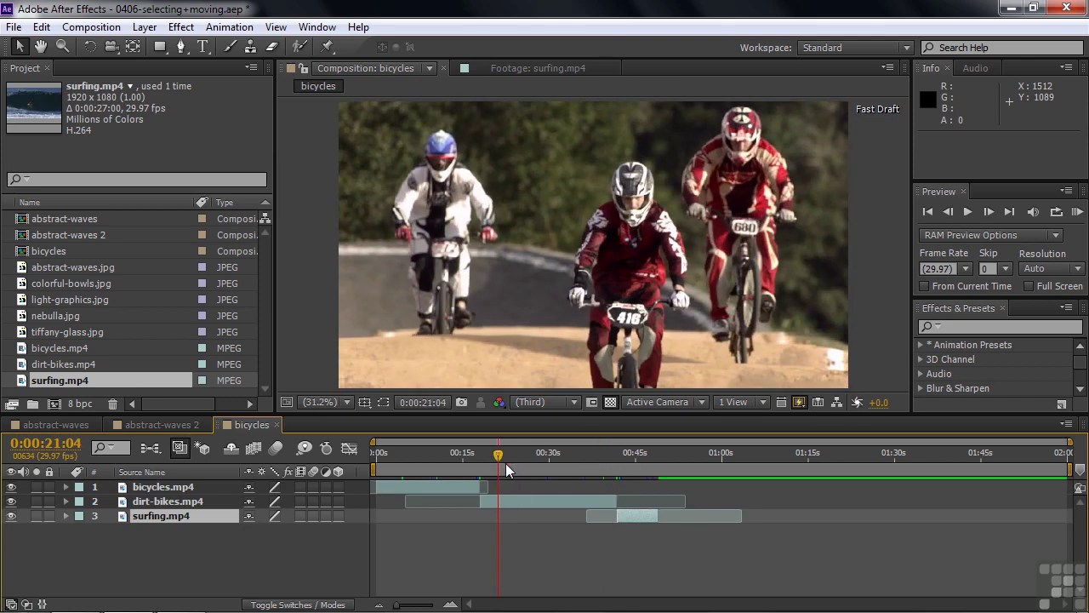